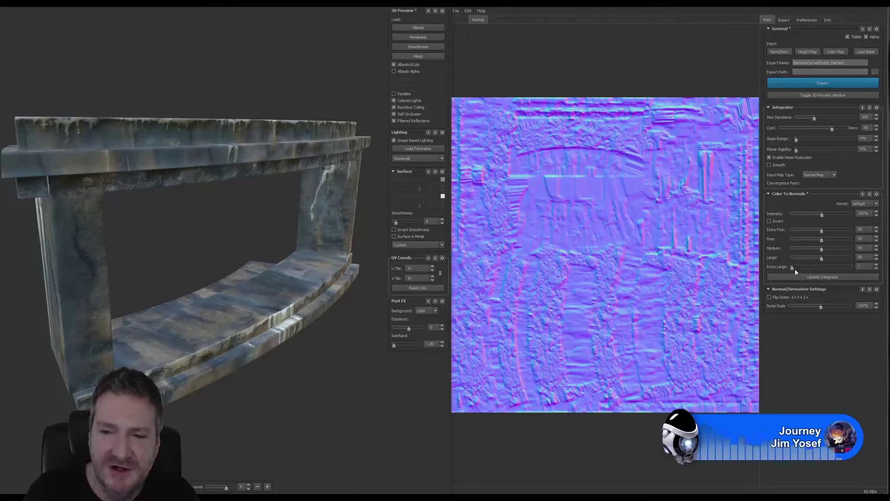
# Step: Set the Large and Extra Large detail strengths in Color To Normals to 1
pyautogui.moveTo(792, 267); pyautogui.dragTo(767, 273)
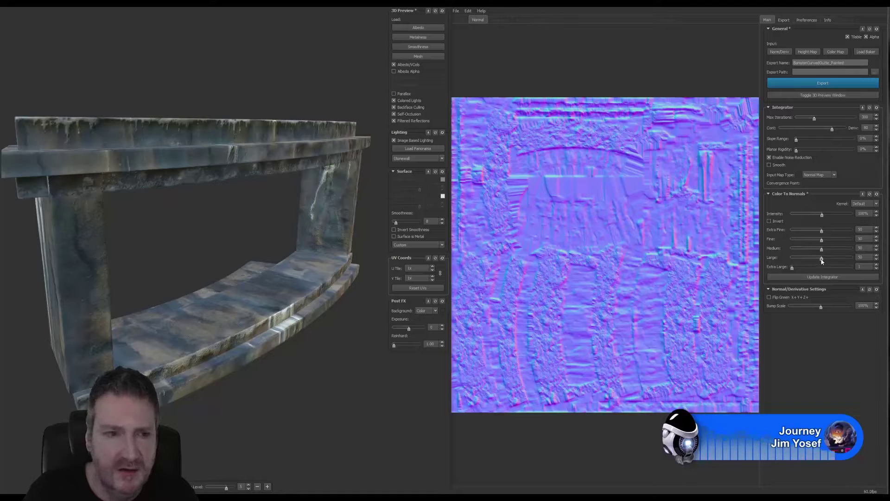
pyautogui.moveTo(823, 259); pyautogui.dragTo(842, 265)
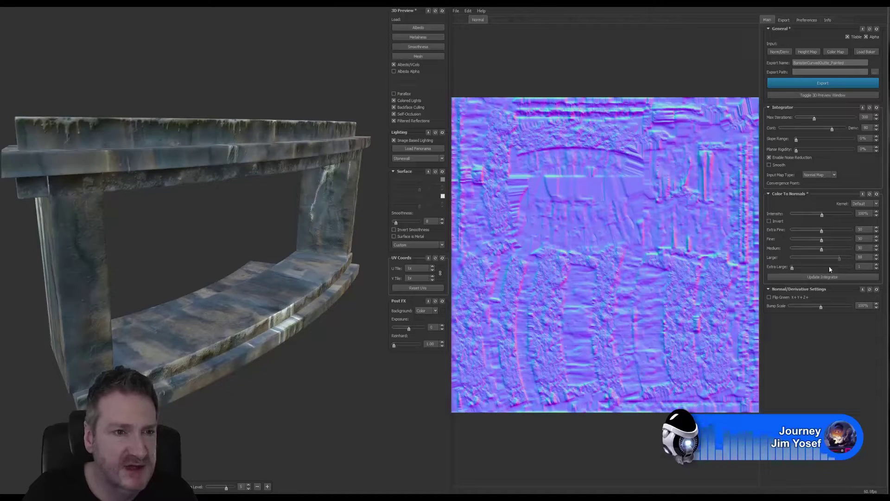
pyautogui.moveTo(842, 265); pyautogui.dragTo(756, 268)
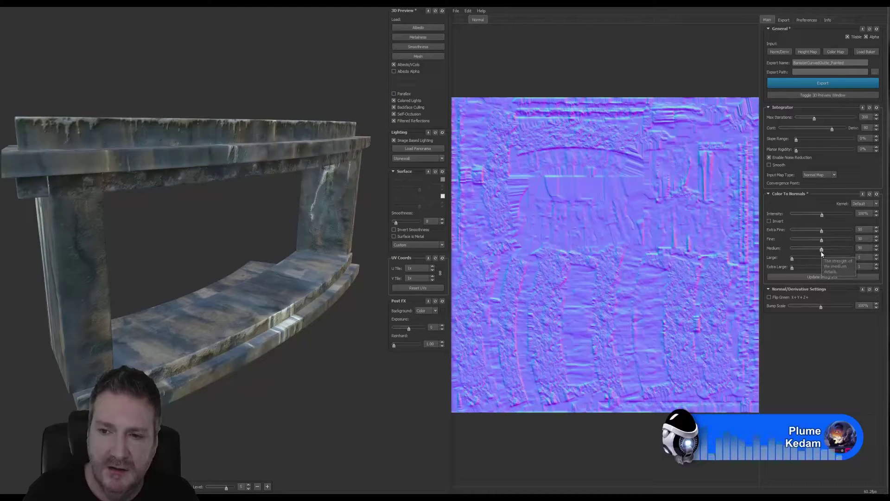
# Step: Set the Medium detail strength of the generated normals to 31 and the Fine strength to 34
pyautogui.moveTo(829, 249); pyautogui.dragTo(790, 254)
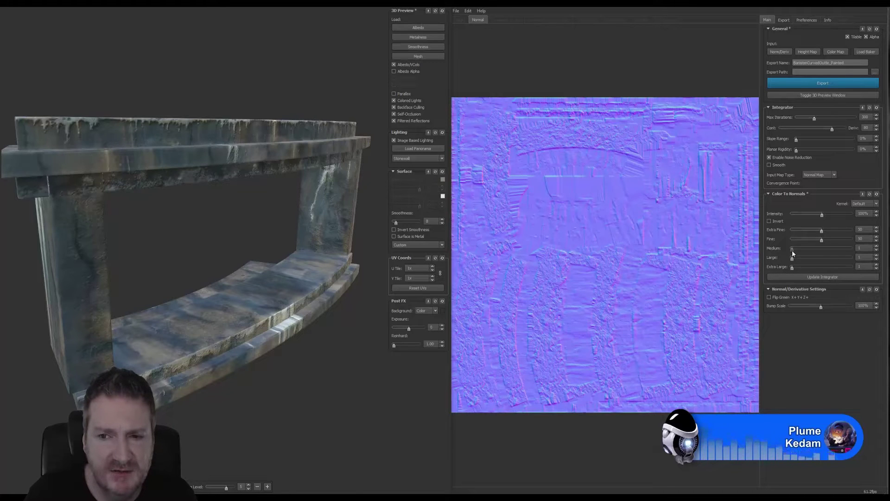
pyautogui.moveTo(792, 249); pyautogui.dragTo(852, 244)
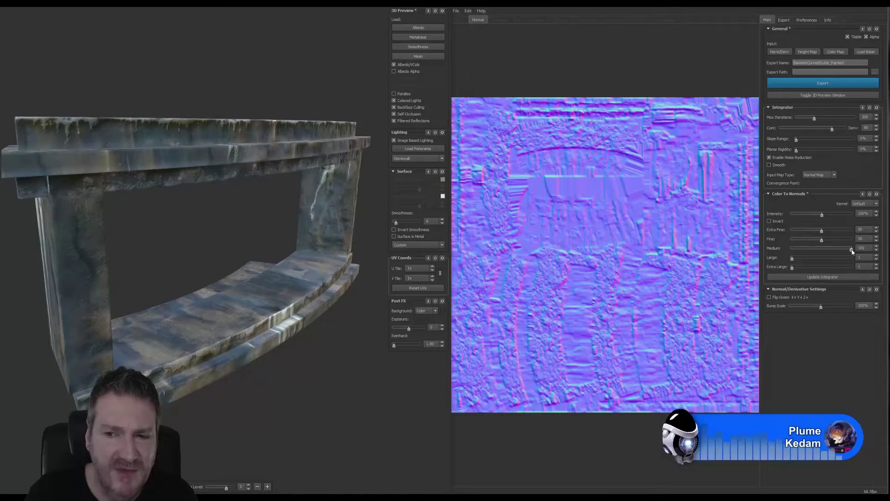
pyautogui.moveTo(851, 250); pyautogui.dragTo(811, 256)
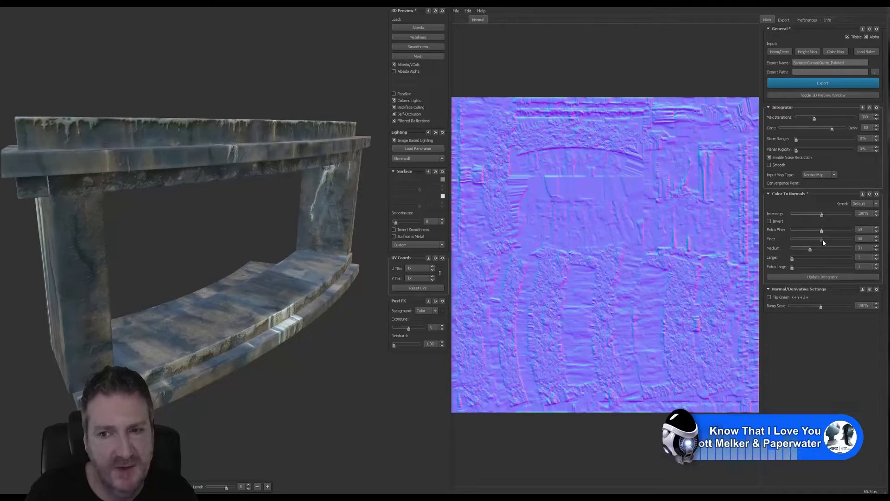
pyautogui.moveTo(822, 239)
pyautogui.mouseDown()
pyautogui.moveTo(792, 239)
pyautogui.moveTo(784, 251)
pyautogui.moveTo(839, 247)
pyautogui.moveTo(798, 251)
pyautogui.moveTo(815, 249)
pyautogui.mouseUp()
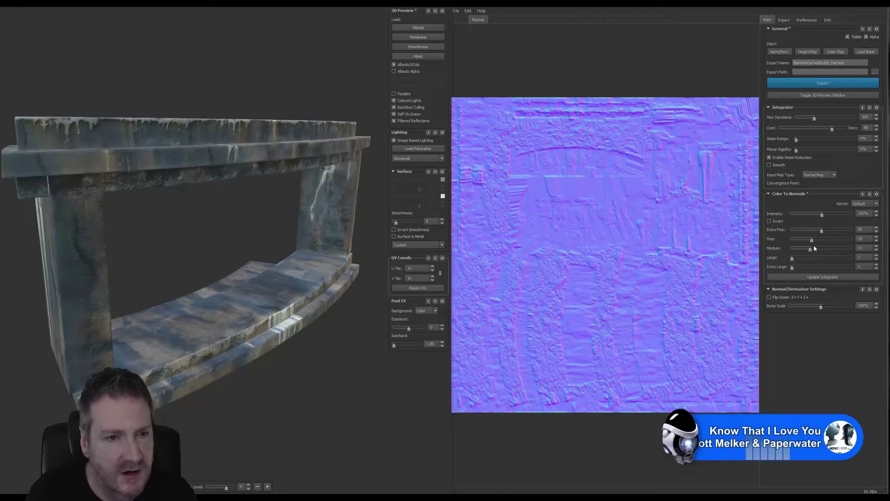
# Step: Test the 3D preview's surface smoothness at 100 on the balcony model's pillar, and bring it back to a low value
pyautogui.moveTo(247, 222); pyautogui.dragTo(243, 201)
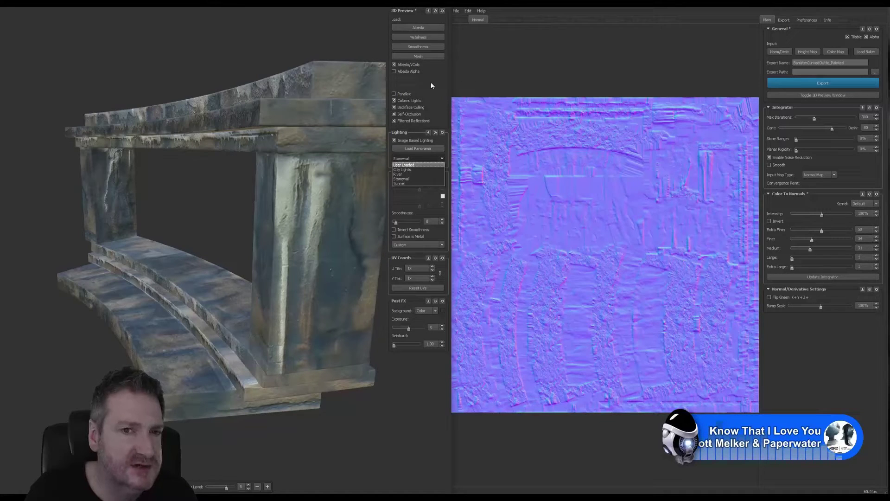
pyautogui.click(298, 155)
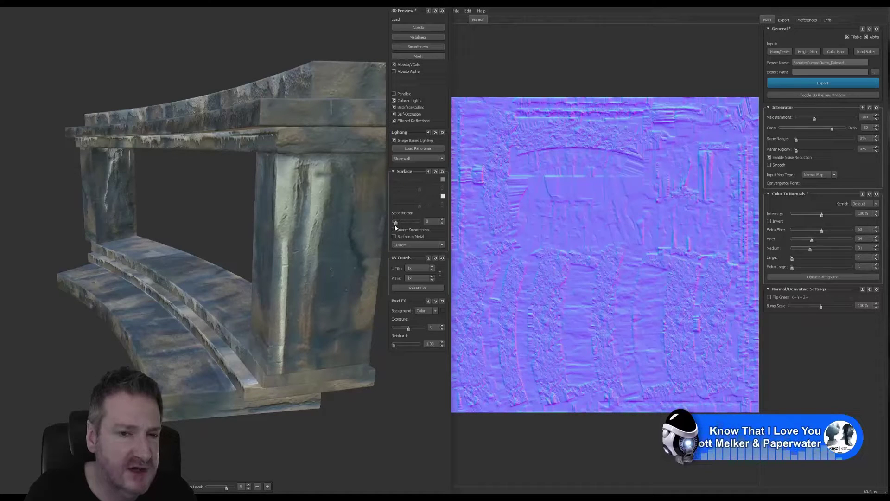
pyautogui.moveTo(396, 221); pyautogui.dragTo(422, 220)
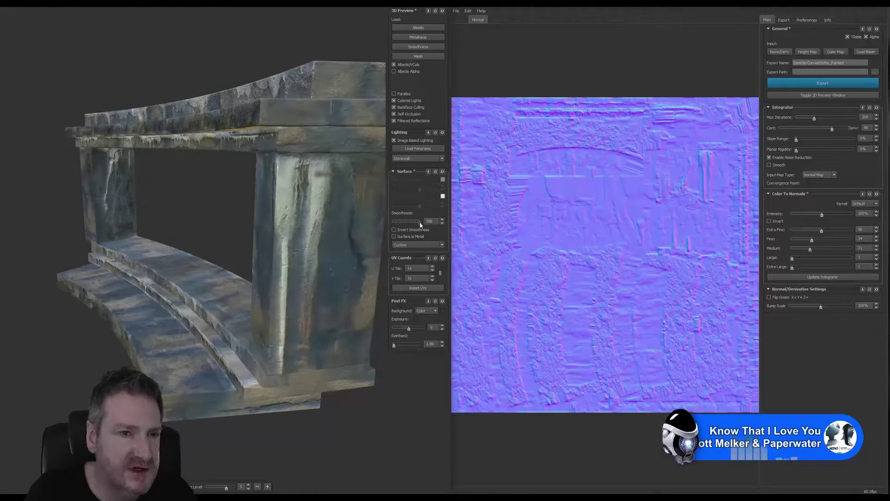
pyautogui.moveTo(357, 215); pyautogui.dragTo(260, 194)
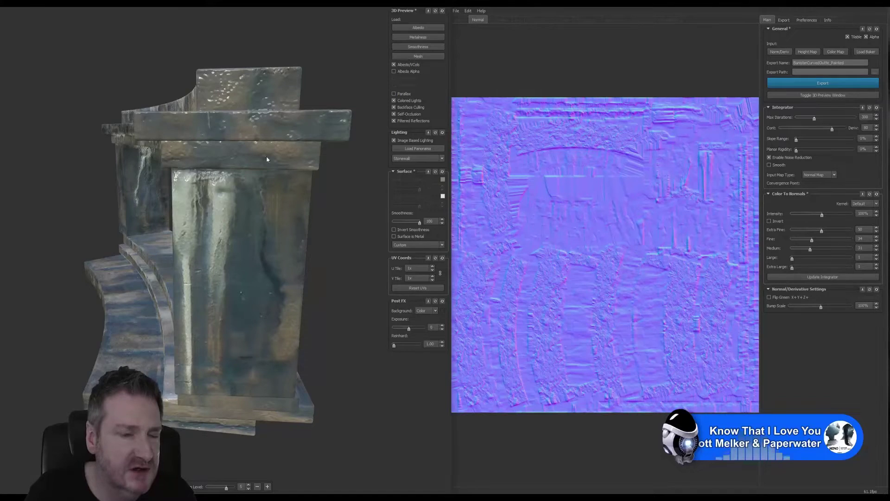
pyautogui.moveTo(227, 195)
pyautogui.mouseDown()
pyautogui.moveTo(211, 194)
pyautogui.moveTo(224, 199)
pyautogui.mouseUp()
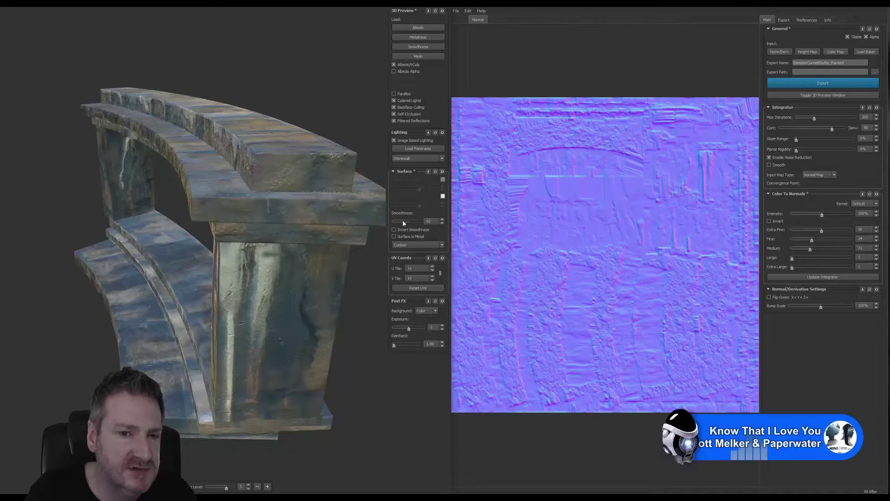
pyautogui.moveTo(402, 221); pyautogui.dragTo(399, 223)
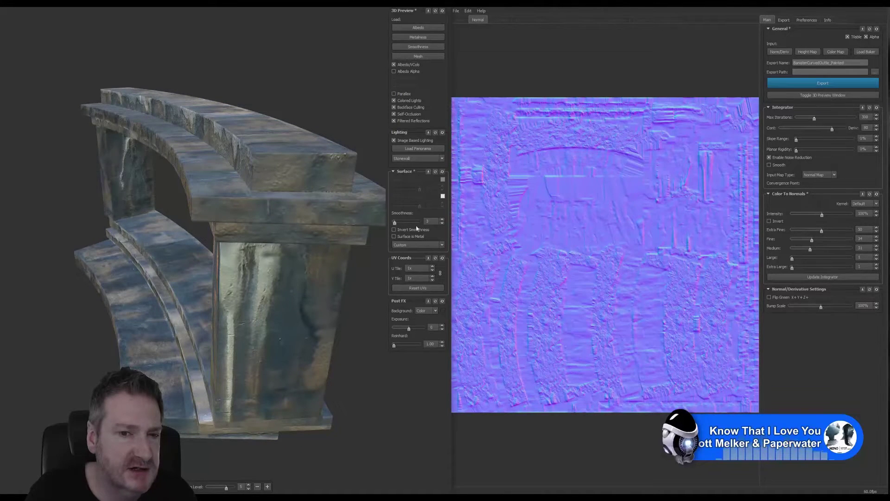
pyautogui.click(442, 219)
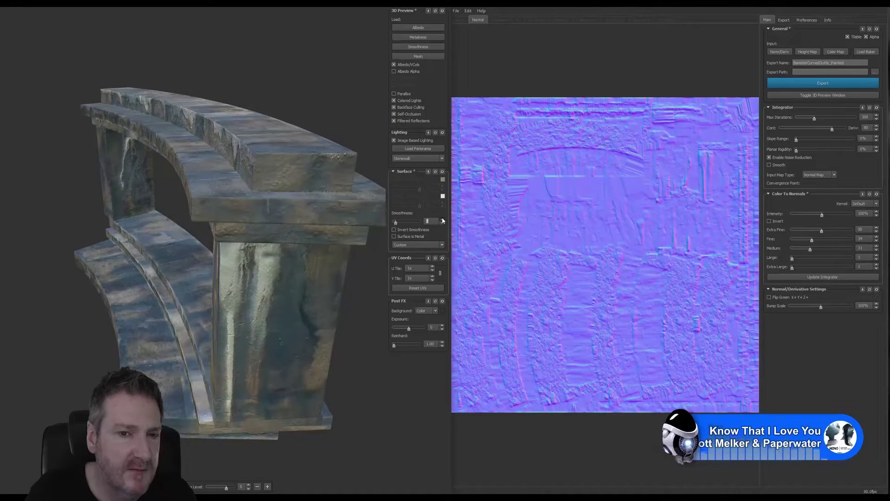
# Step: Examine the normal detail on the stone model's pillars, ledge and floor from several angles in the 3D preview
pyautogui.moveTo(258, 268); pyautogui.dragTo(241, 223)
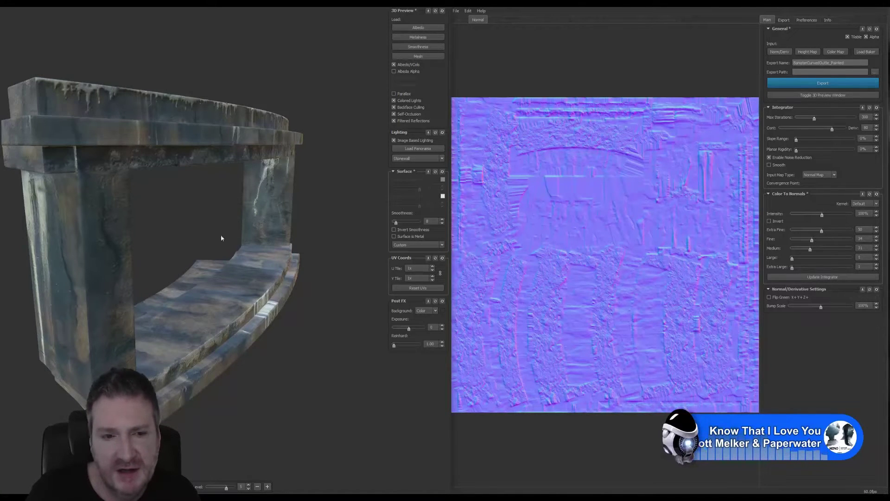
pyautogui.moveTo(215, 227)
pyautogui.mouseDown()
pyautogui.moveTo(201, 227)
pyautogui.moveTo(229, 230)
pyautogui.moveTo(210, 234)
pyautogui.moveTo(216, 243)
pyautogui.mouseUp()
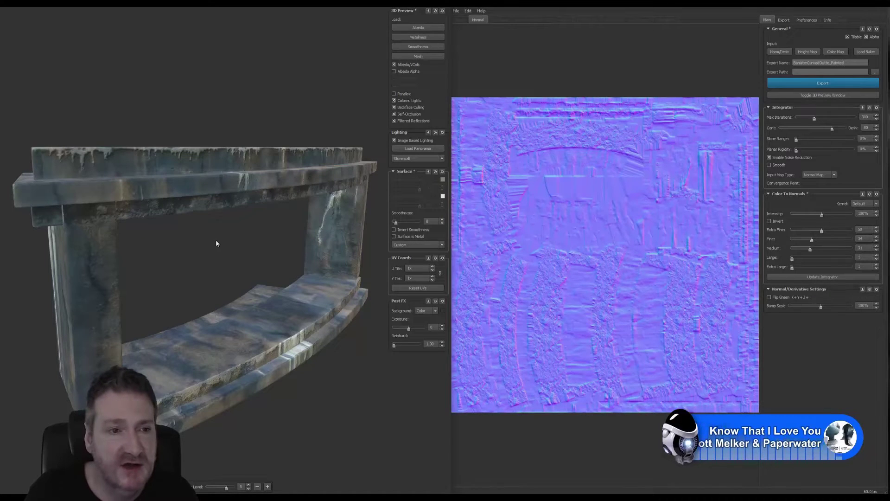
pyautogui.moveTo(216, 243)
pyautogui.mouseDown()
pyautogui.moveTo(211, 230)
pyautogui.moveTo(215, 248)
pyautogui.moveTo(226, 243)
pyautogui.mouseUp()
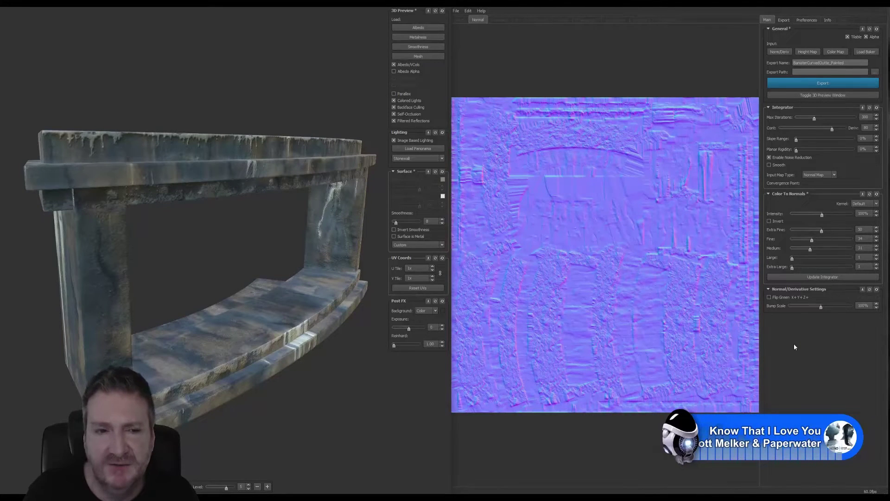
pyautogui.moveTo(304, 315); pyautogui.dragTo(289, 278)
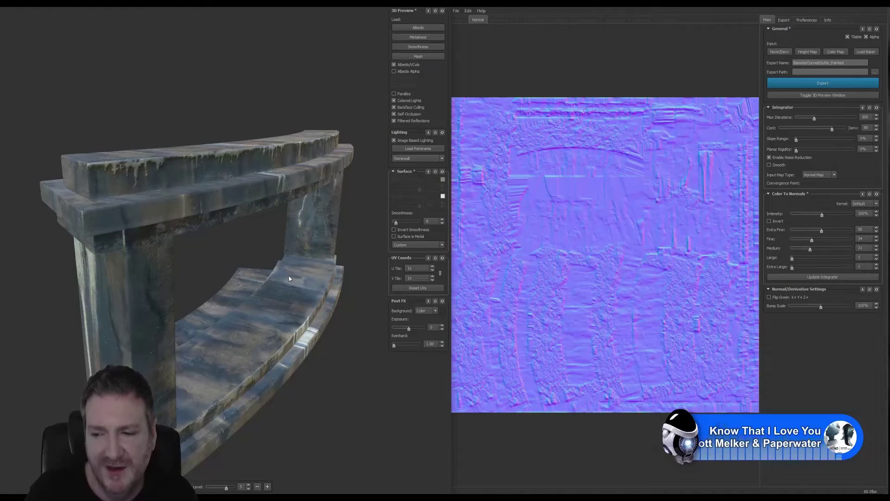
pyautogui.moveTo(233, 253); pyautogui.dragTo(242, 237)
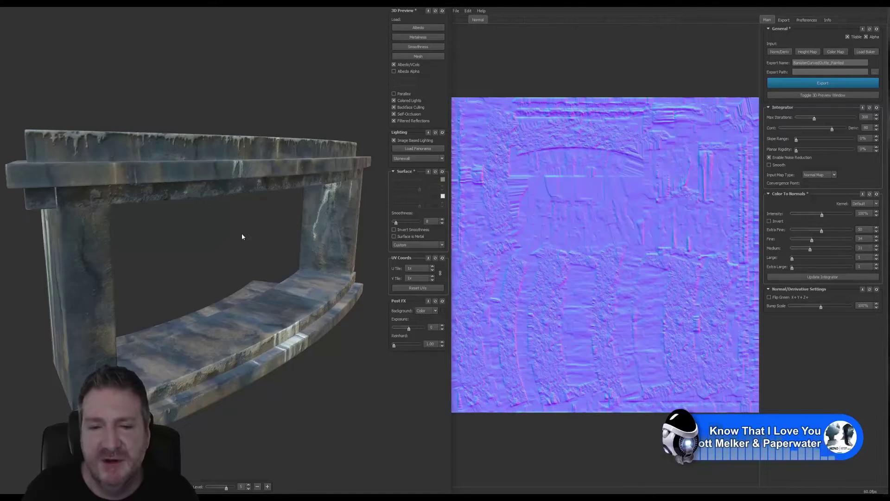
pyautogui.moveTo(241, 237); pyautogui.dragTo(244, 243)
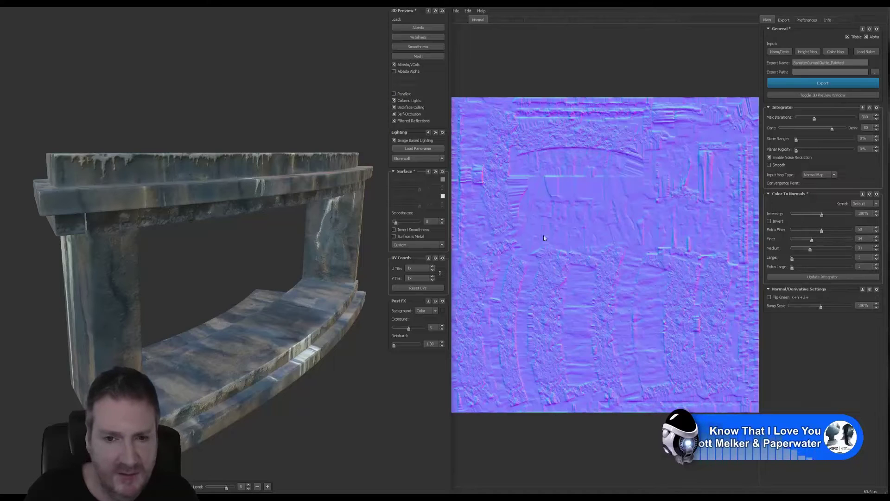
pyautogui.moveTo(291, 247); pyautogui.dragTo(290, 240)
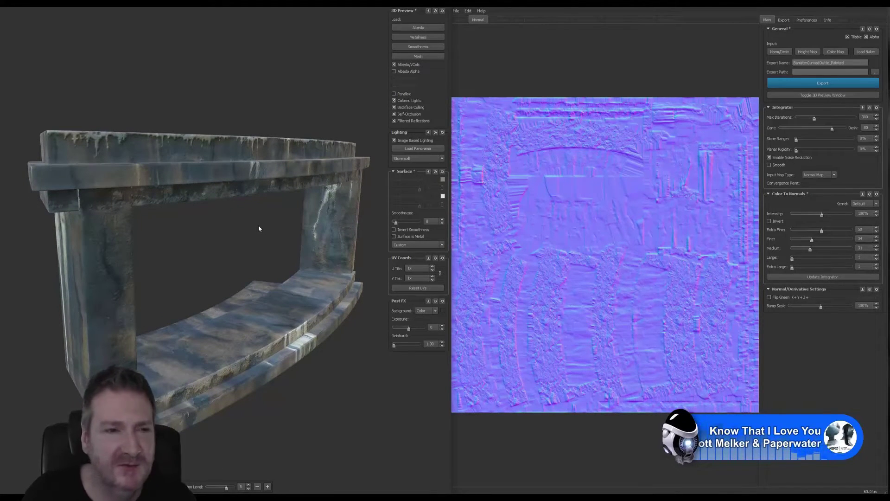
pyautogui.moveTo(257, 224); pyautogui.dragTo(261, 231)
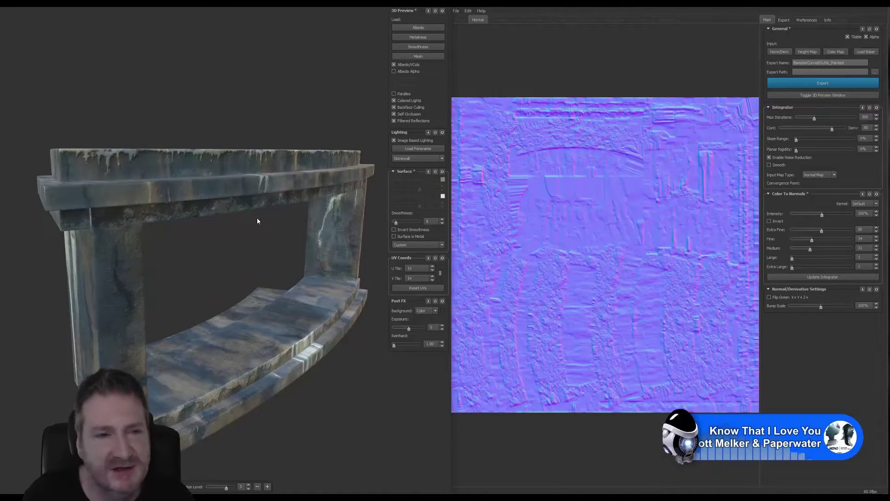
pyautogui.moveTo(209, 176); pyautogui.dragTo(207, 244)
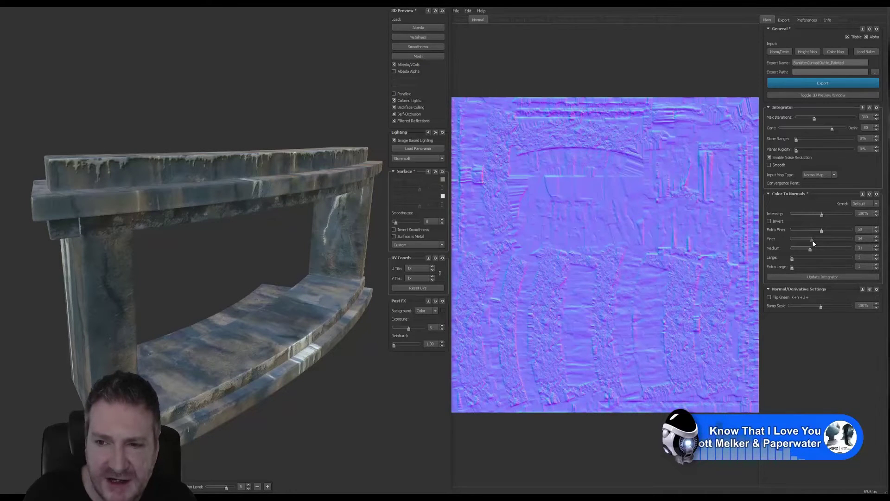
# Step: Set the Fine detail strength of the generated normals to 39 and check the Intensity at 100%
pyautogui.moveTo(812, 240)
pyautogui.mouseDown()
pyautogui.moveTo(825, 241)
pyautogui.moveTo(782, 243)
pyautogui.moveTo(816, 240)
pyautogui.mouseUp()
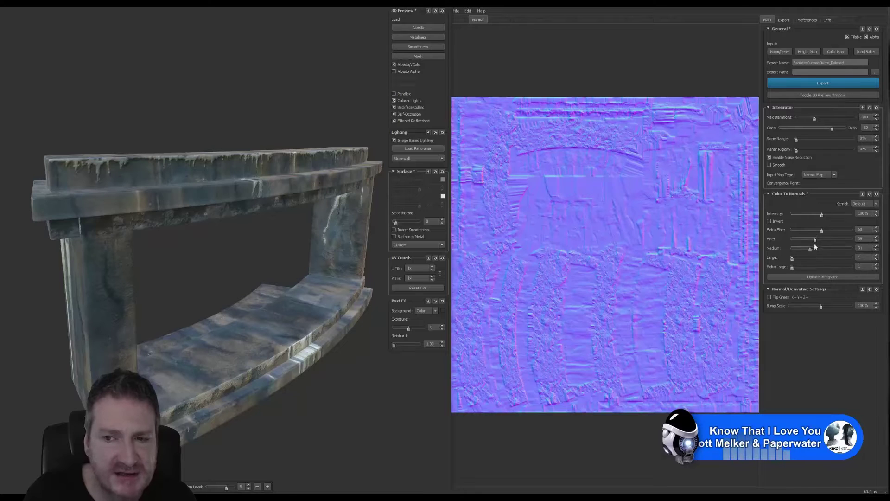
pyautogui.moveTo(171, 255); pyautogui.dragTo(189, 253)
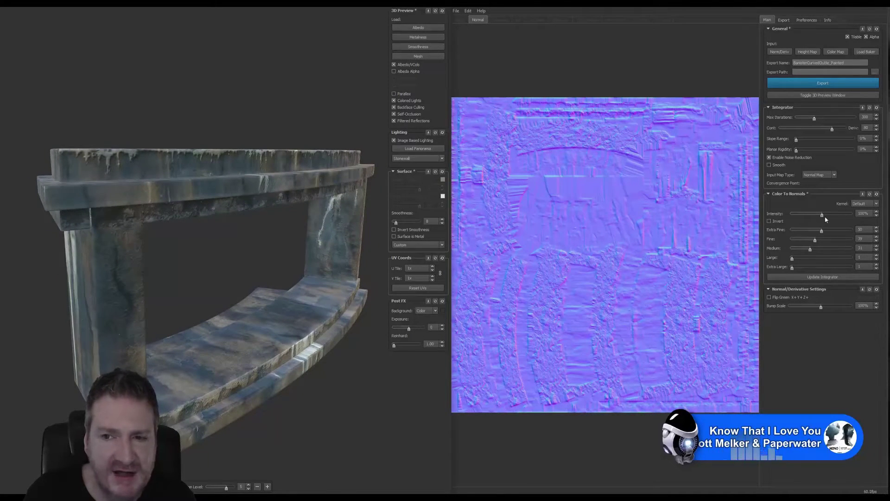
pyautogui.moveTo(823, 214)
pyautogui.mouseDown()
pyautogui.moveTo(861, 213)
pyautogui.moveTo(758, 224)
pyautogui.moveTo(827, 220)
pyautogui.moveTo(823, 225)
pyautogui.mouseUp()
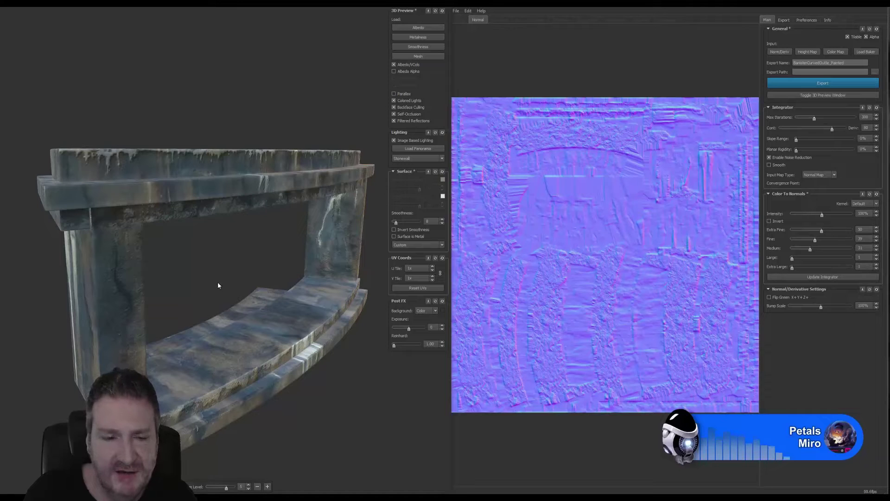
# Step: Inspect how the adjusted normal map shades the curved stone model from above, below and both sides
pyautogui.moveTo(194, 267); pyautogui.dragTo(180, 272)
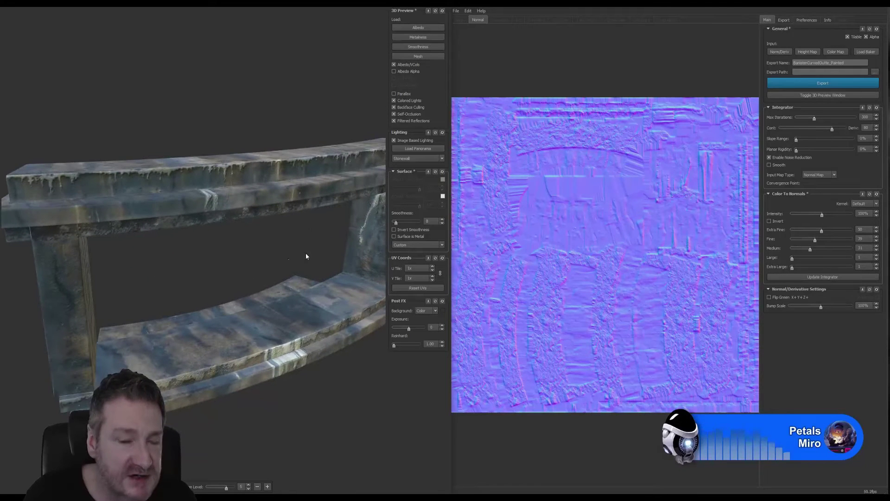
pyautogui.moveTo(306, 255); pyautogui.dragTo(316, 240)
pyautogui.moveTo(250, 234); pyautogui.dragTo(252, 255)
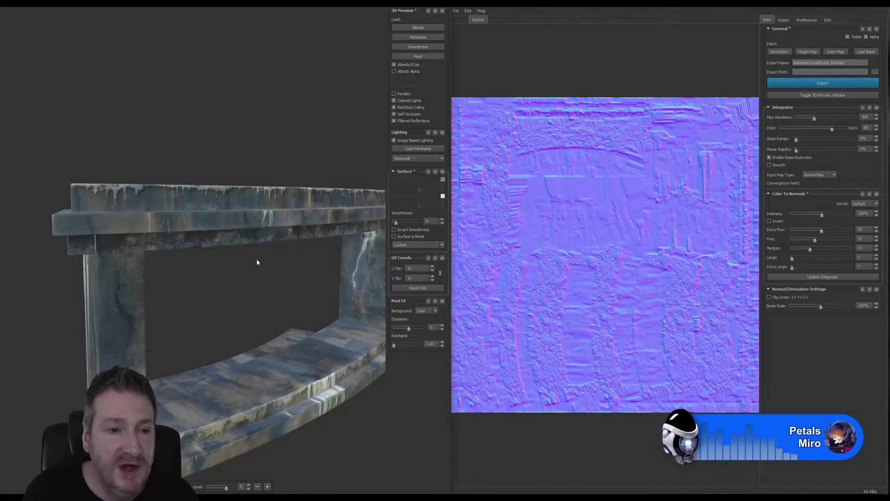
pyautogui.moveTo(257, 258); pyautogui.dragTo(233, 255)
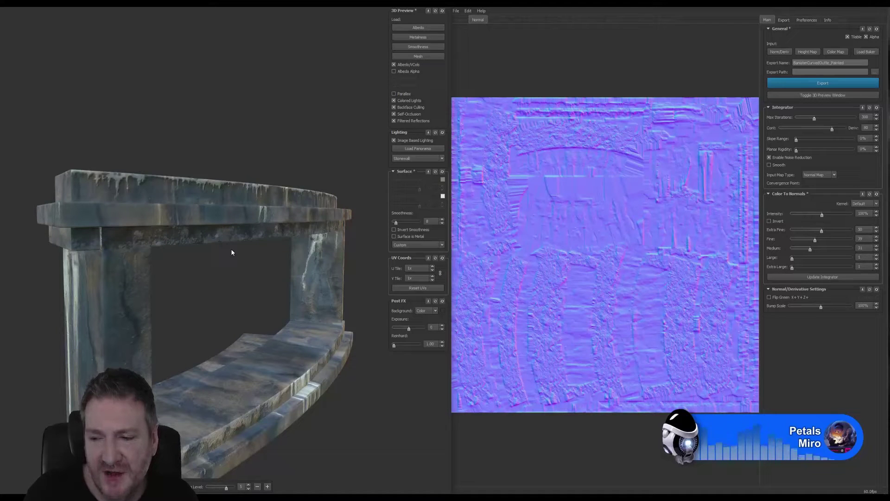
pyautogui.moveTo(231, 249); pyautogui.dragTo(229, 246)
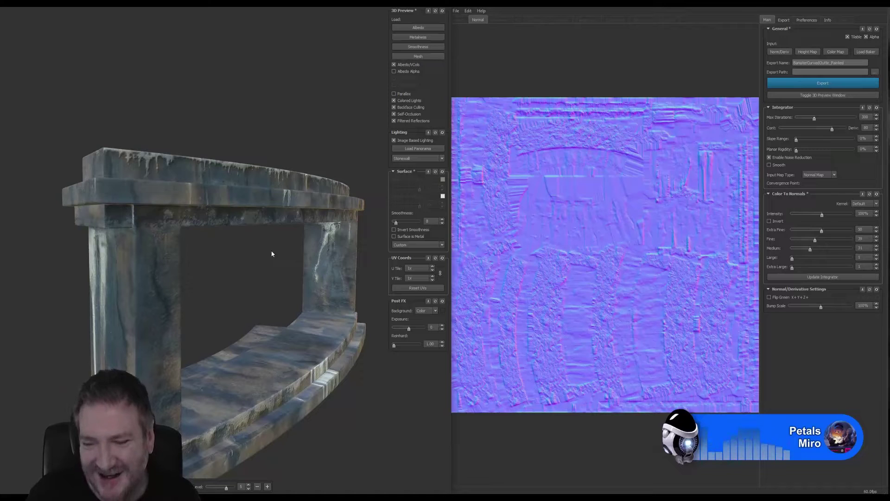
pyautogui.moveTo(263, 254); pyautogui.dragTo(262, 255)
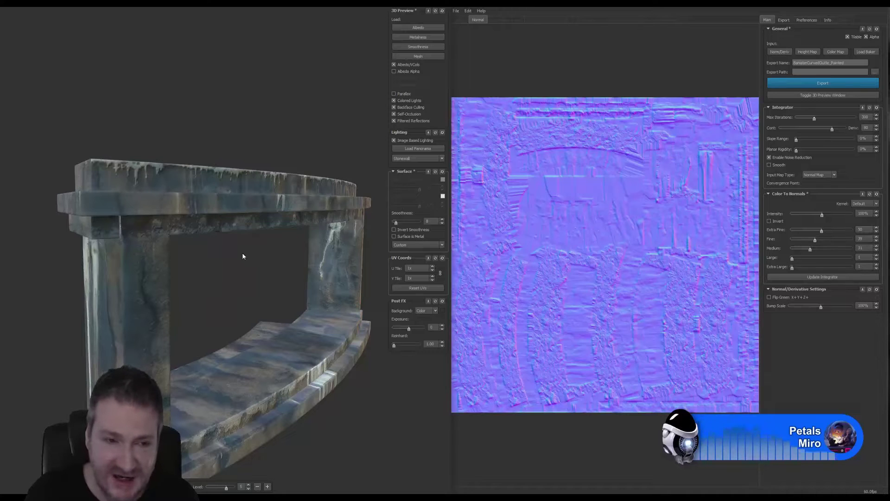
pyautogui.moveTo(243, 254)
pyautogui.mouseDown()
pyautogui.moveTo(233, 258)
pyautogui.moveTo(237, 251)
pyautogui.mouseUp()
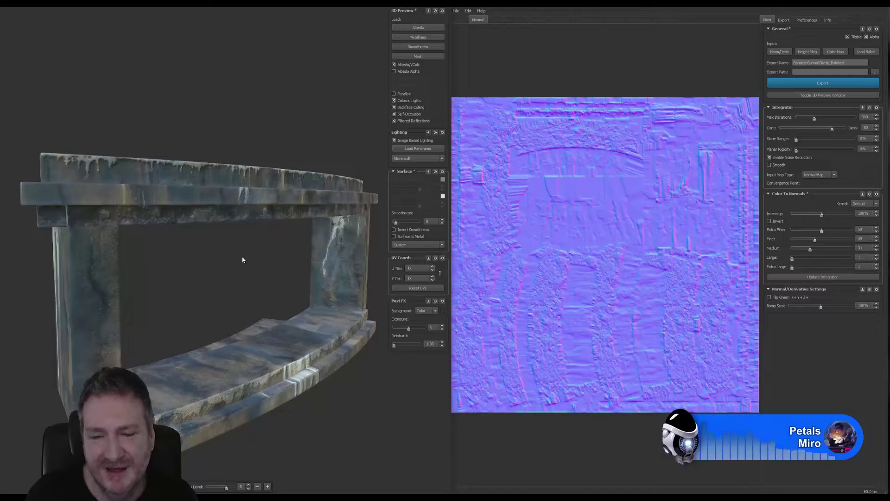
pyautogui.moveTo(223, 258); pyautogui.dragTo(235, 284)
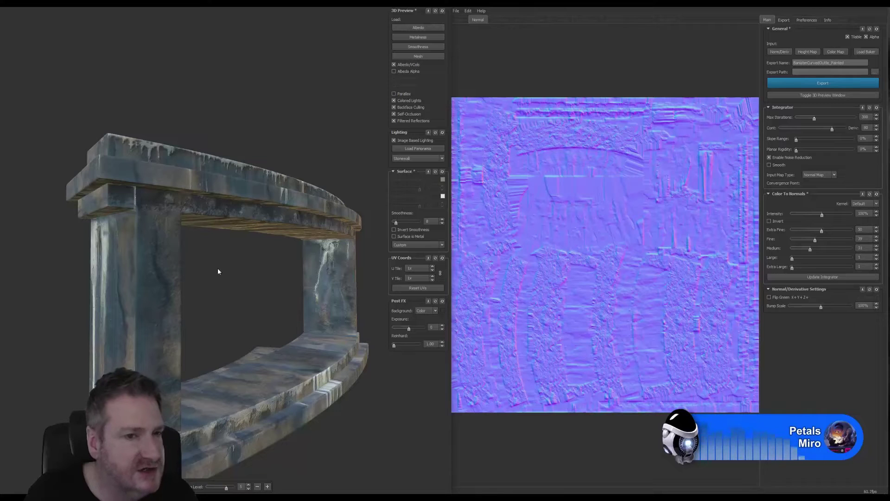
pyautogui.moveTo(218, 271); pyautogui.dragTo(213, 280)
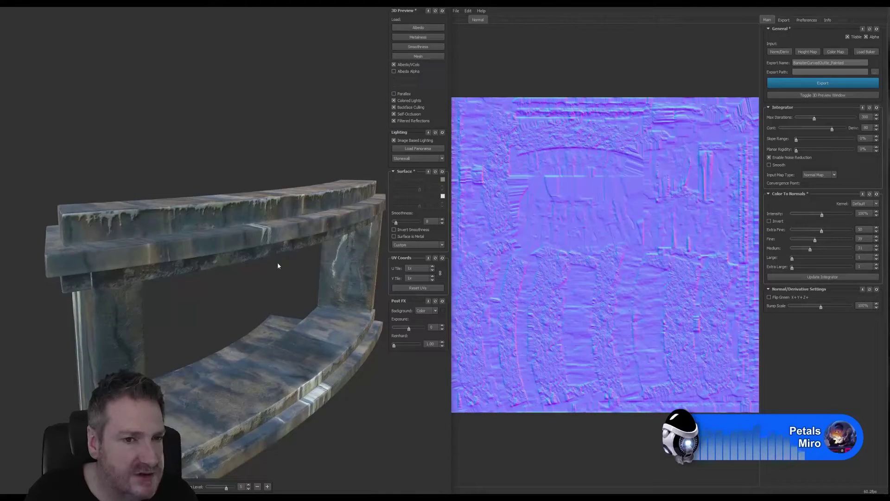
pyautogui.moveTo(278, 265); pyautogui.dragTo(251, 280)
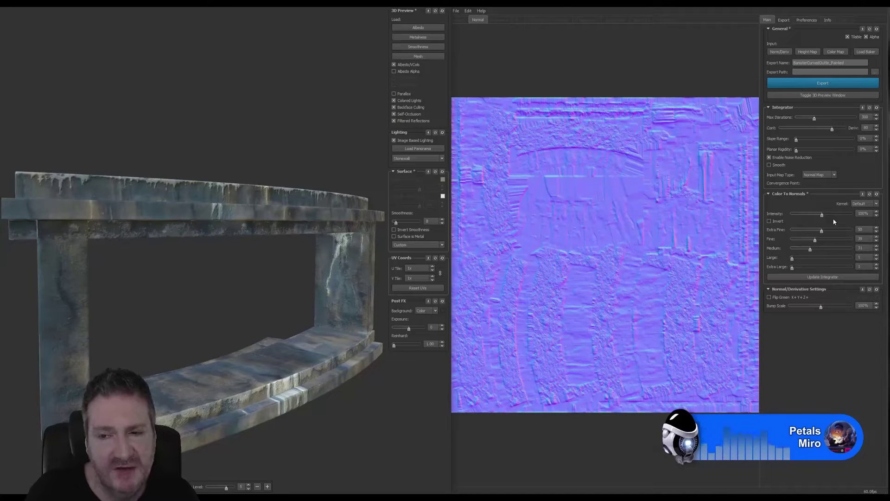
# Step: Set the Color To Normals Intensity to 90% for the curved banister's normal map
pyautogui.moveTo(234, 274); pyautogui.dragTo(206, 281)
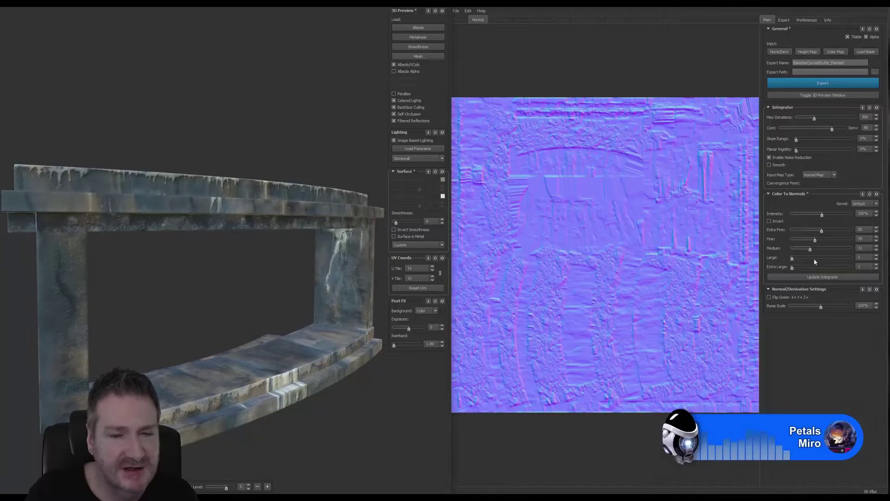
pyautogui.moveTo(822, 215)
pyautogui.mouseDown()
pyautogui.moveTo(831, 215)
pyautogui.moveTo(821, 221)
pyautogui.mouseUp()
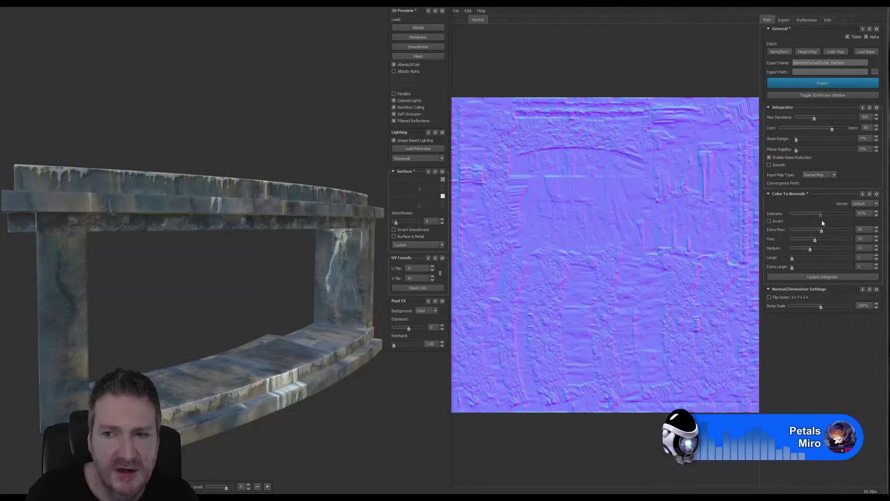
pyautogui.moveTo(129, 292); pyautogui.dragTo(166, 285)
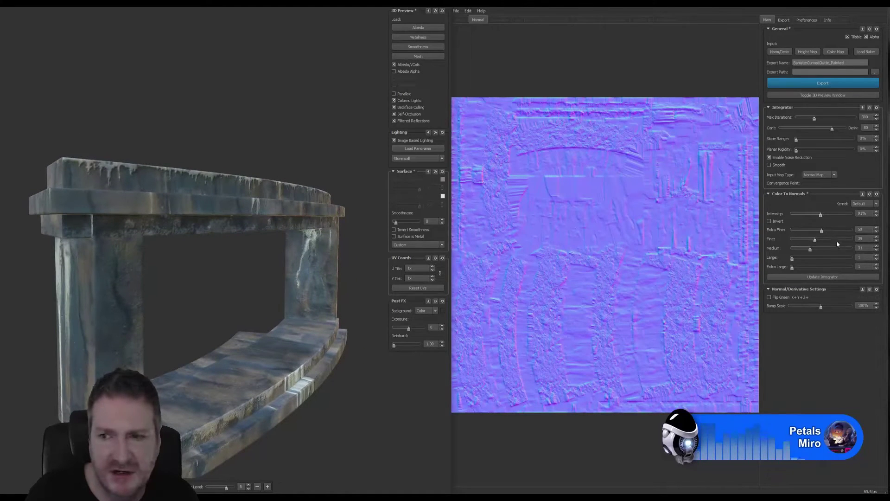
pyautogui.click(877, 215)
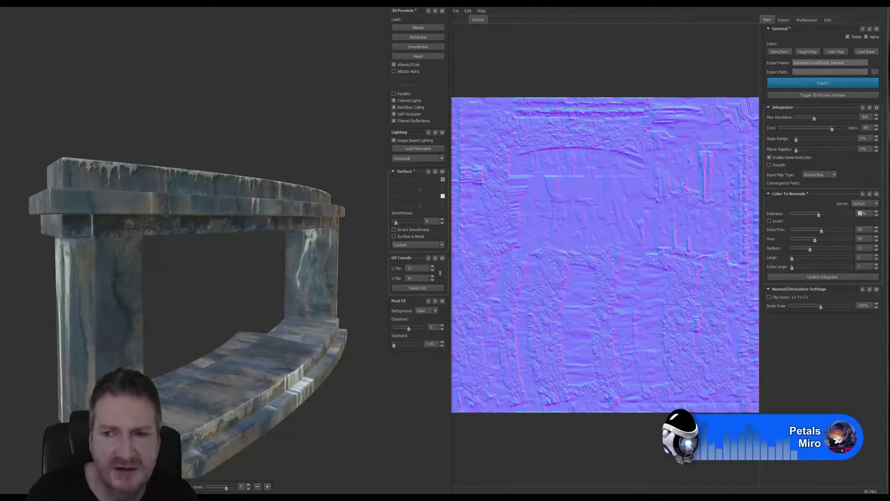
pyautogui.click(876, 216)
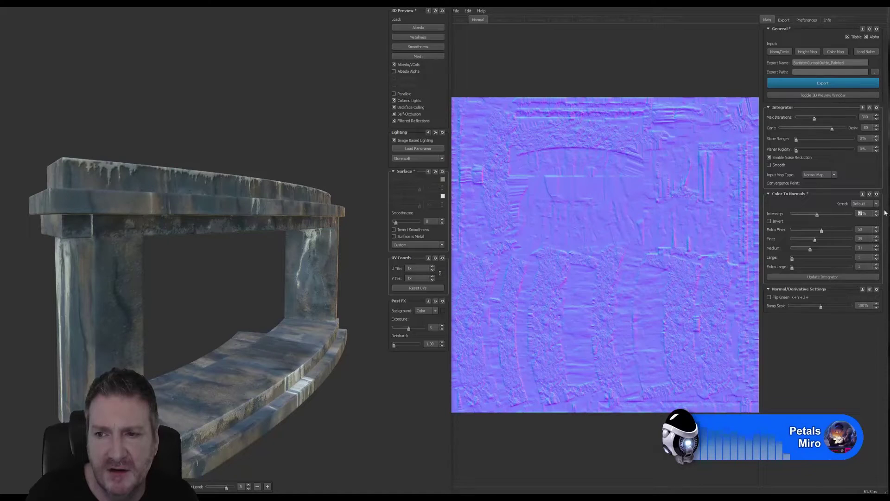
pyautogui.click(876, 211)
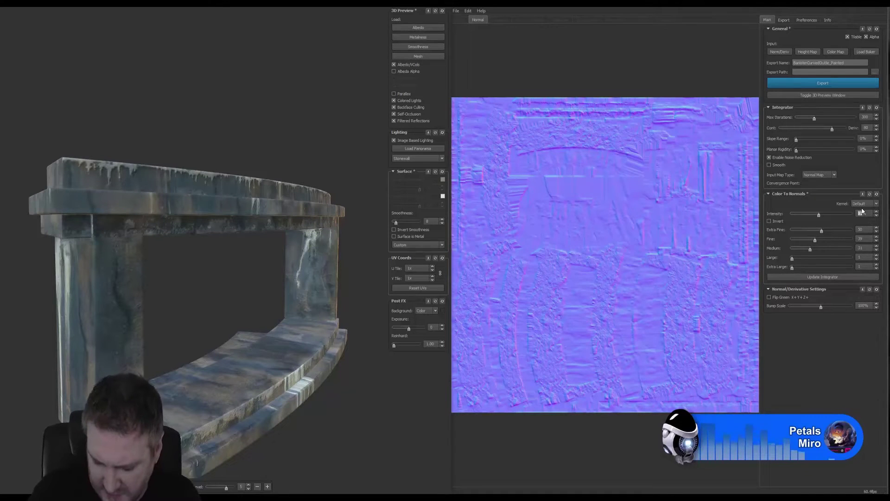
pyautogui.write('90')
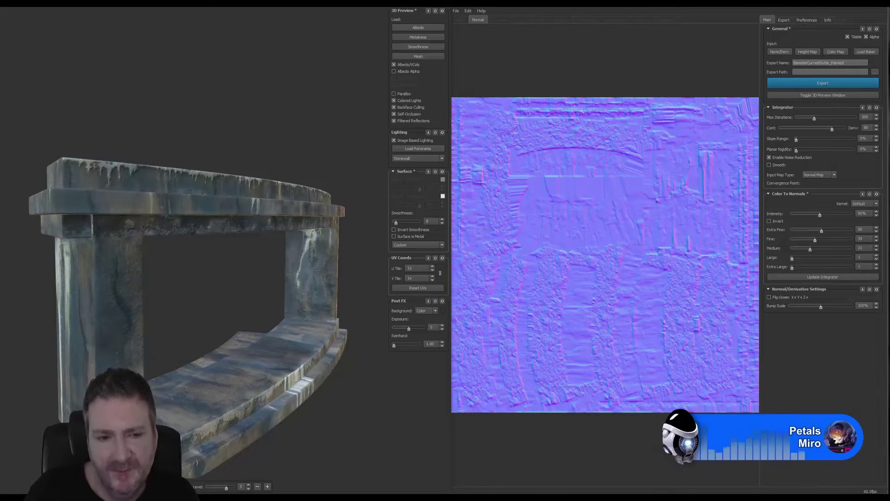
# Step: Inspect the banister's pillars, ledges and floor from both sides and from above in the 3D preview to judge the normal detail
pyautogui.moveTo(278, 346); pyautogui.dragTo(223, 302)
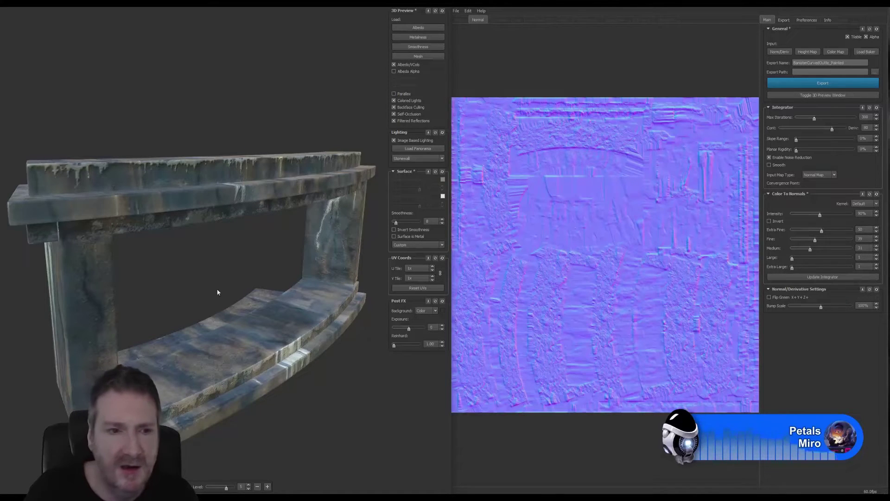
pyautogui.moveTo(218, 294); pyautogui.dragTo(206, 250)
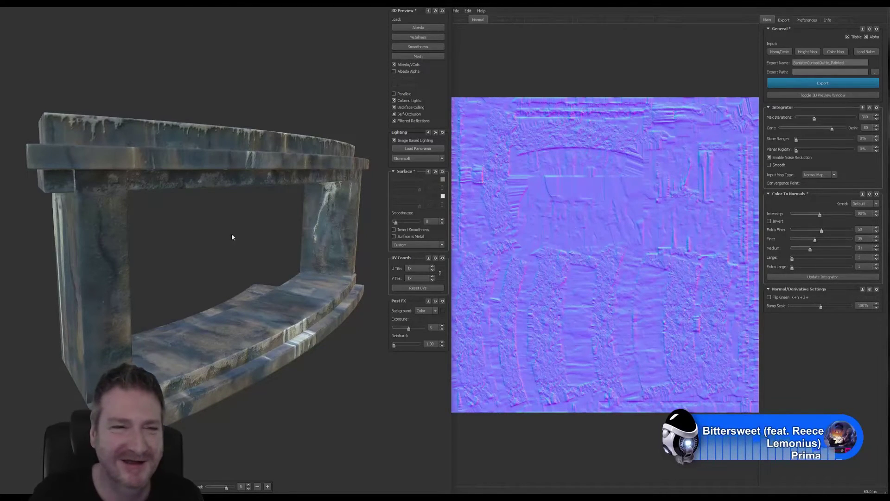
pyautogui.moveTo(205, 228); pyautogui.dragTo(207, 248)
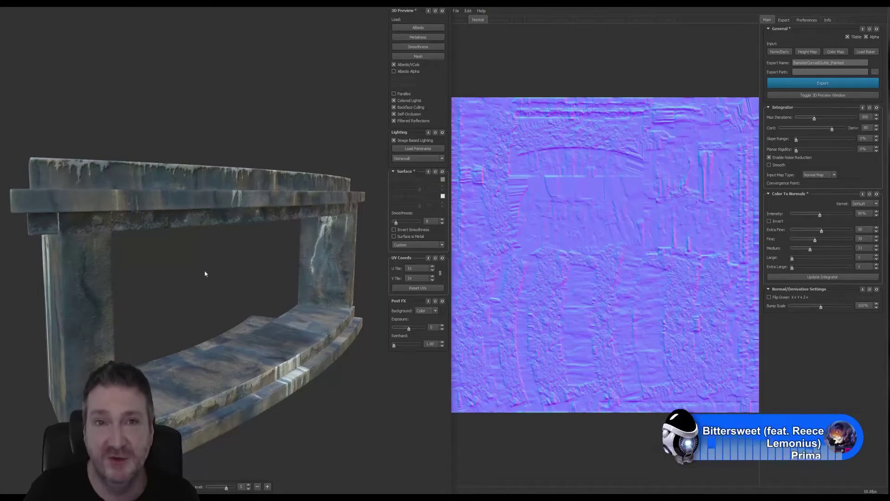
pyautogui.moveTo(209, 266)
pyautogui.mouseDown()
pyautogui.moveTo(204, 280)
pyautogui.moveTo(246, 276)
pyautogui.moveTo(202, 274)
pyautogui.moveTo(210, 271)
pyautogui.moveTo(196, 264)
pyautogui.moveTo(214, 265)
pyautogui.mouseUp()
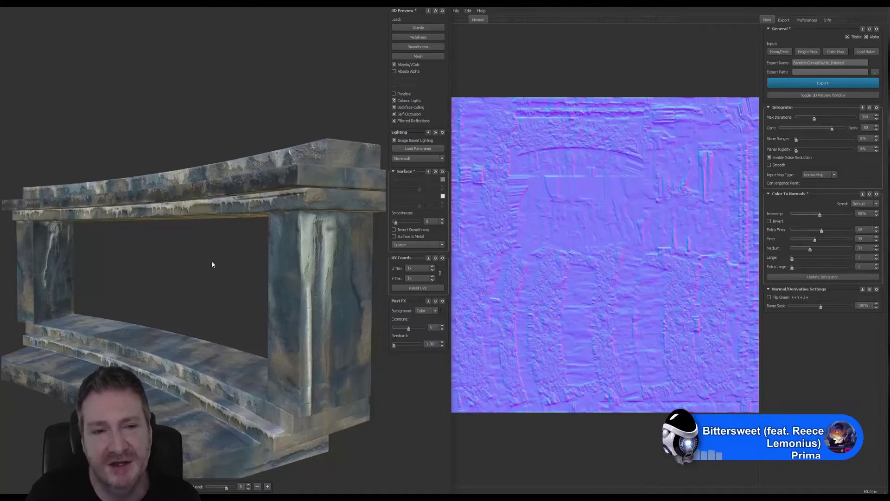
pyautogui.moveTo(212, 264)
pyautogui.mouseDown()
pyautogui.moveTo(218, 261)
pyautogui.moveTo(162, 268)
pyautogui.moveTo(220, 242)
pyautogui.moveTo(195, 260)
pyautogui.mouseUp()
pyautogui.moveTo(195, 260)
pyautogui.mouseDown()
pyautogui.moveTo(194, 247)
pyautogui.moveTo(201, 258)
pyautogui.mouseUp()
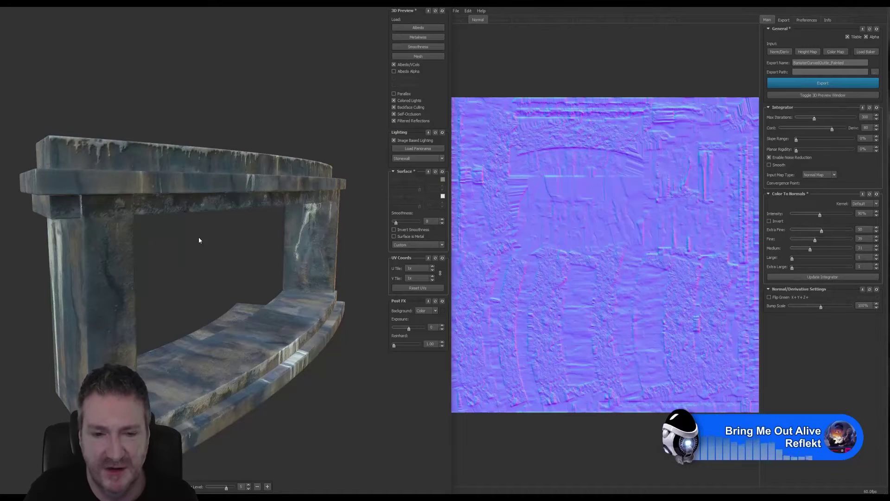
pyautogui.moveTo(200, 248)
pyautogui.mouseDown()
pyautogui.moveTo(241, 252)
pyautogui.moveTo(191, 243)
pyautogui.moveTo(217, 237)
pyautogui.moveTo(200, 236)
pyautogui.moveTo(197, 245)
pyautogui.mouseUp()
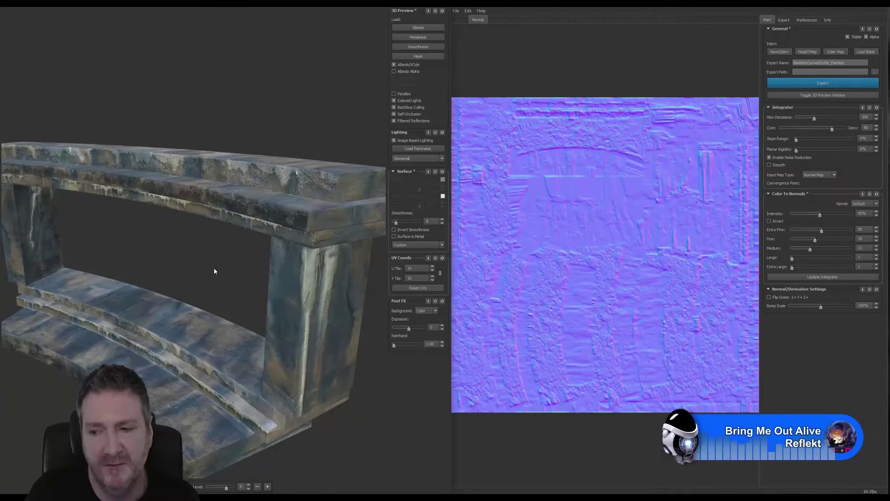
pyautogui.moveTo(214, 271); pyautogui.dragTo(169, 248)
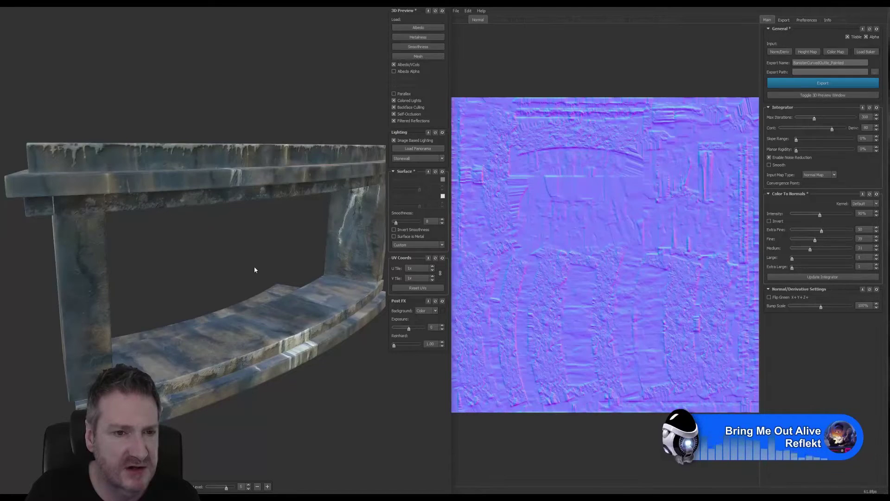
pyautogui.moveTo(254, 266)
pyautogui.mouseDown()
pyautogui.moveTo(235, 262)
pyautogui.moveTo(243, 265)
pyautogui.mouseUp()
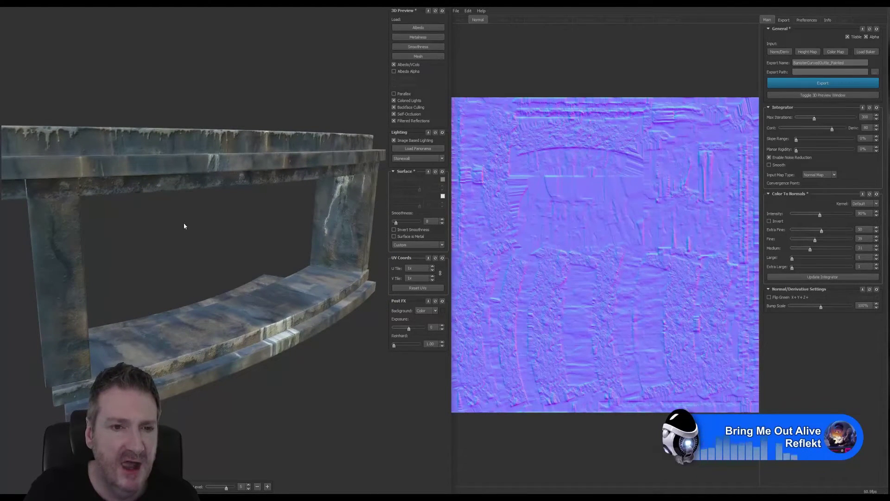
pyautogui.moveTo(185, 230); pyautogui.dragTo(279, 263)
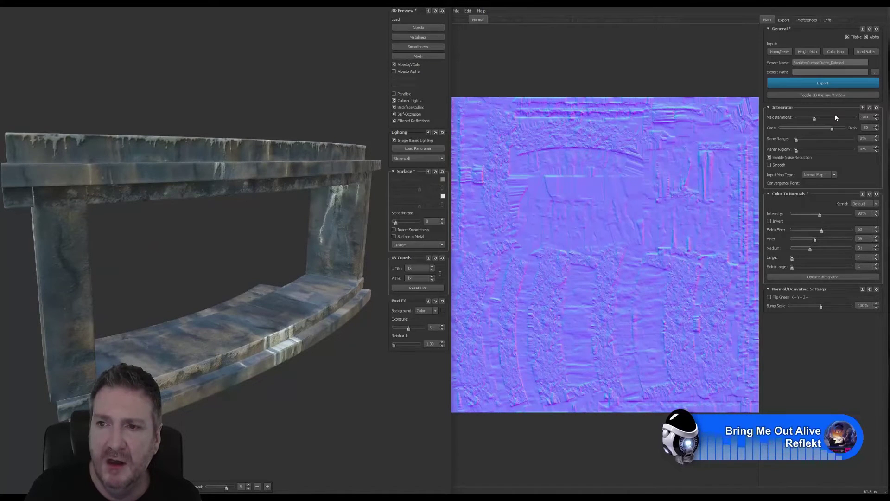
# Step: Update the integrator from the tuned normals and look through the Height, Normal, Derivative and AO maps
pyautogui.click(822, 277)
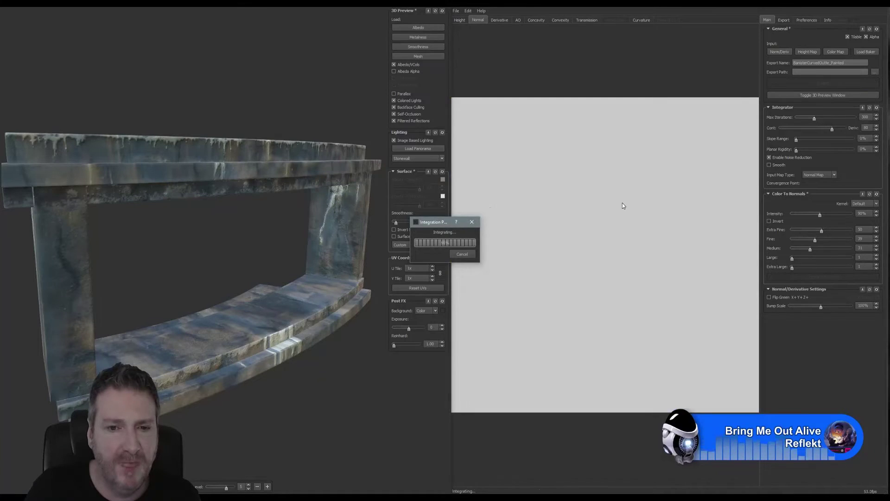
pyautogui.click(460, 20)
pyautogui.click(476, 21)
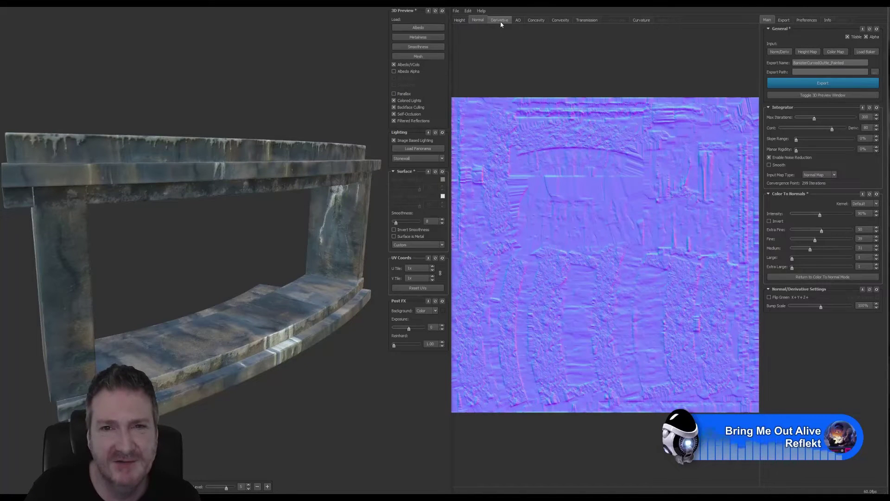
pyautogui.click(500, 22)
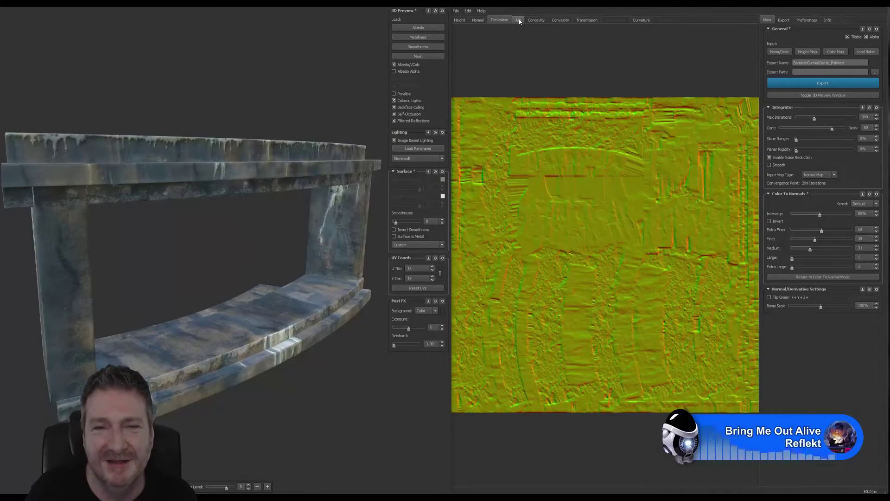
pyautogui.click(518, 20)
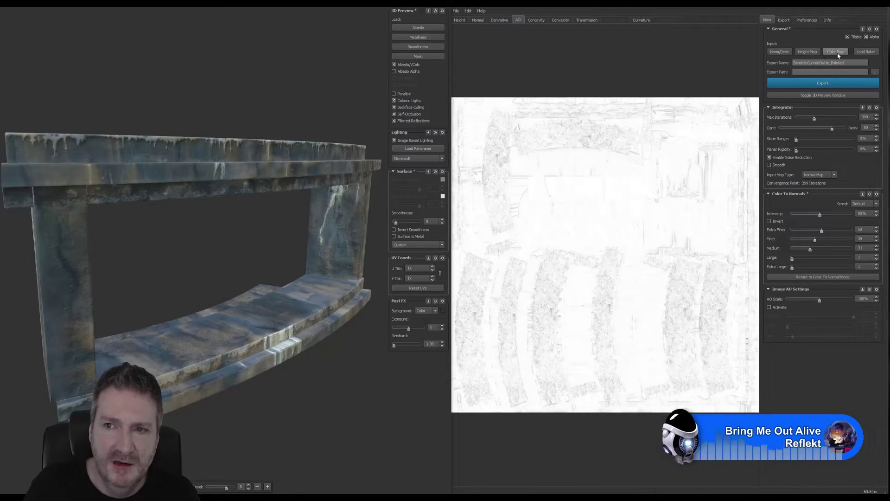
pyautogui.click(478, 20)
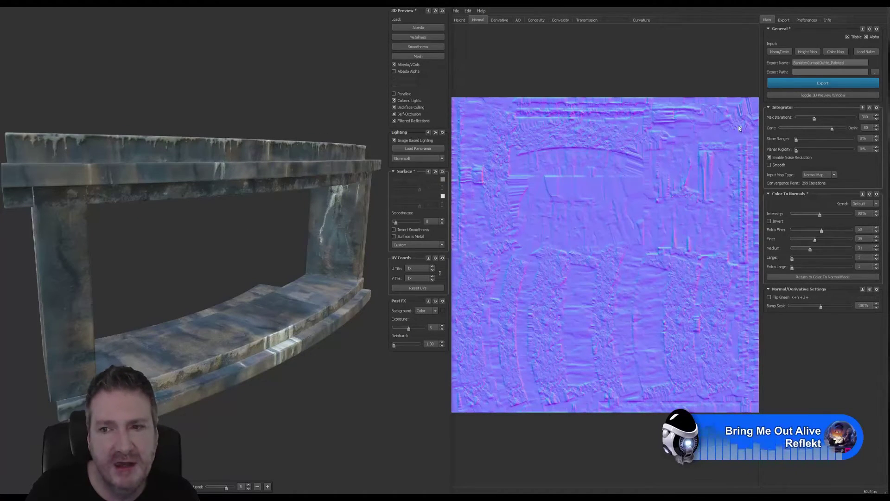
# Step: Review the generated Height, Derivative, AO, Concavity, Convexity, Transmission and Curvature maps, ending on AO
pyautogui.click(458, 20)
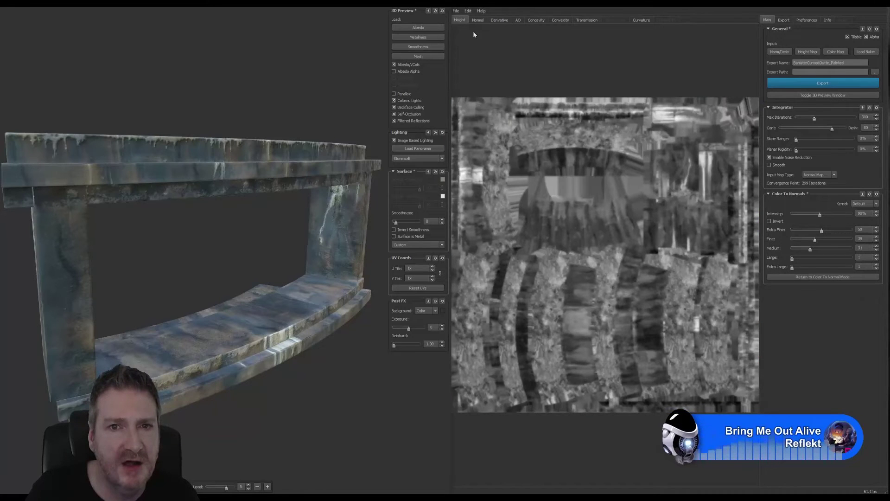
pyautogui.click(500, 20)
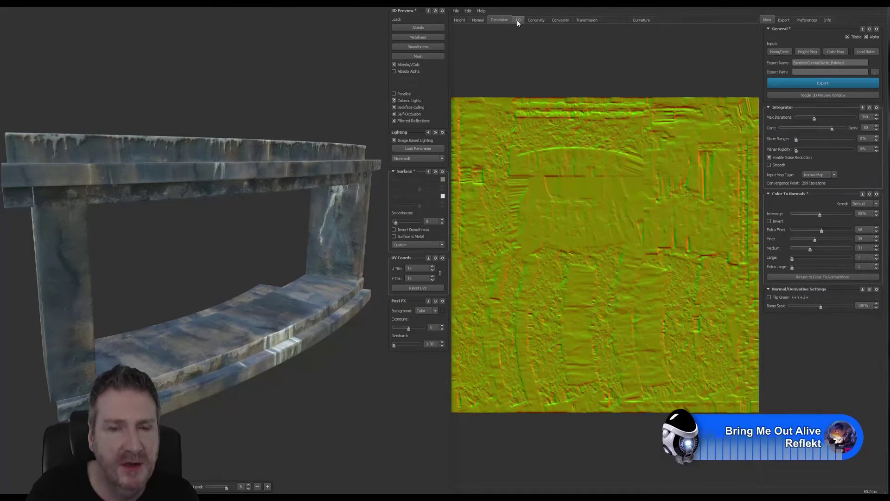
pyautogui.click(518, 21)
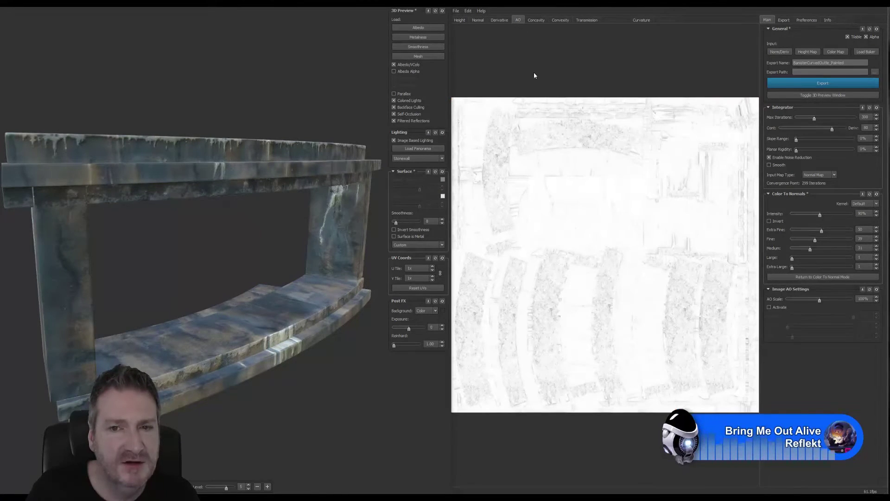
pyautogui.click(536, 21)
pyautogui.click(560, 21)
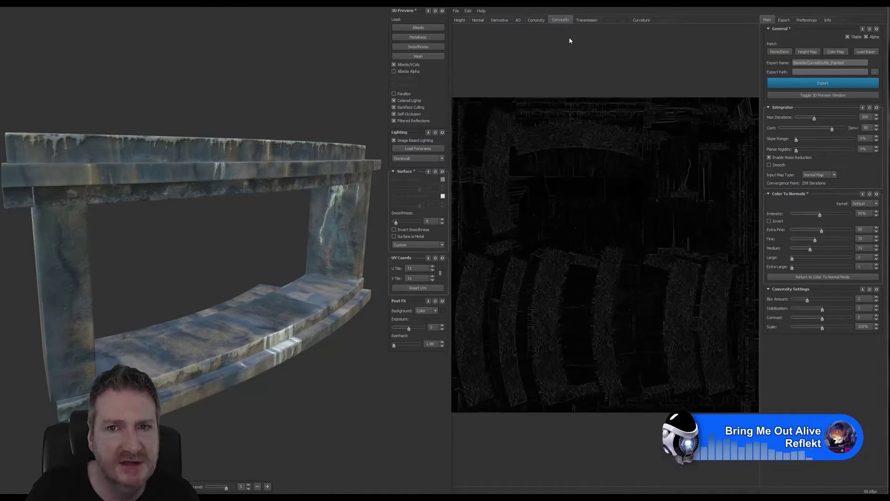
pyautogui.click(587, 20)
pyautogui.click(641, 20)
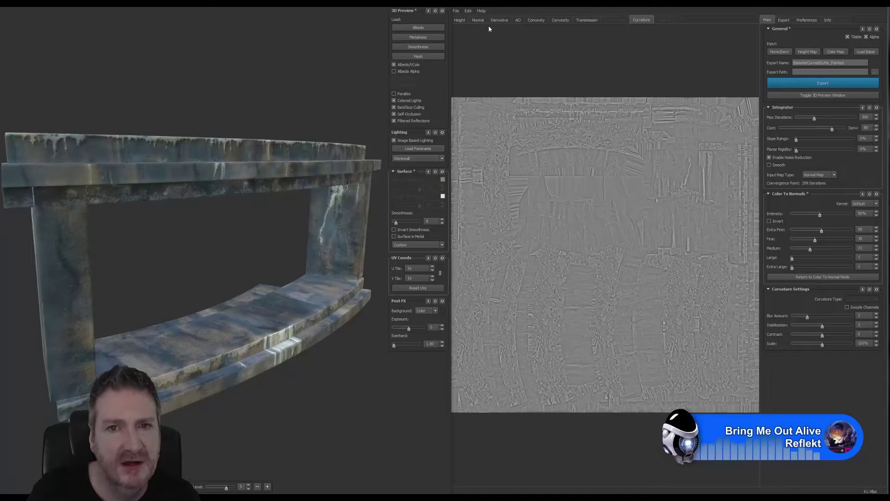
pyautogui.click(518, 19)
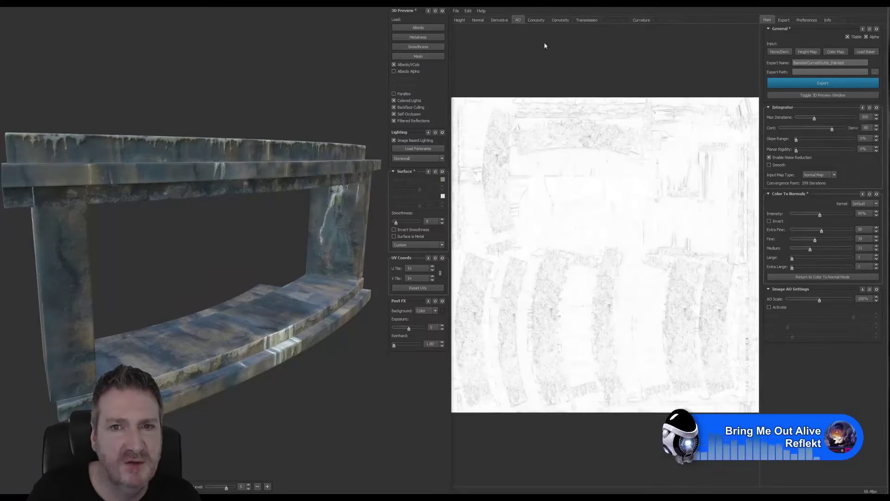
# Step: Set the export path to the BanisterCurvedOutter folder inside FBX, and check the file-name prefix and suffix settings
pyautogui.click(783, 21)
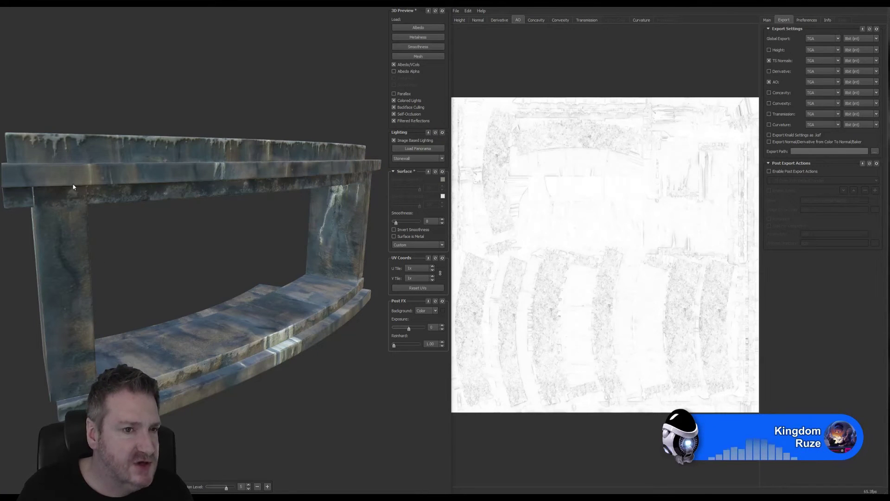
pyautogui.moveTo(213, 147); pyautogui.dragTo(253, 93)
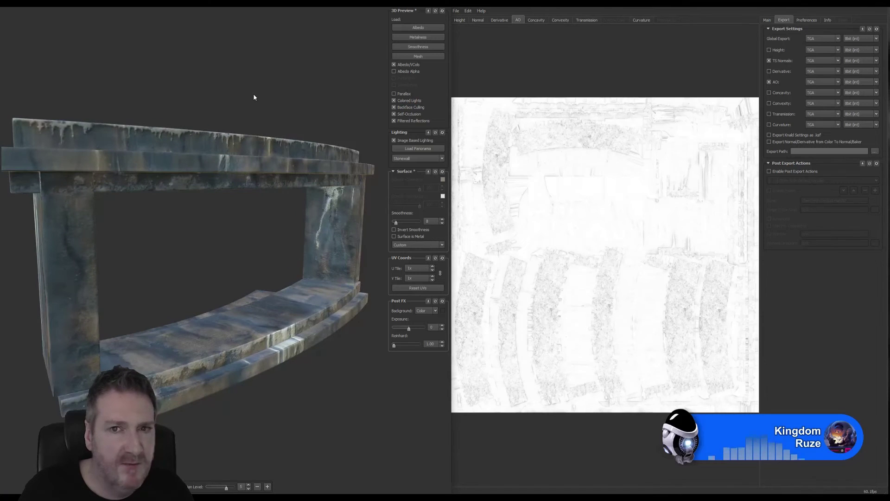
pyautogui.click(477, 21)
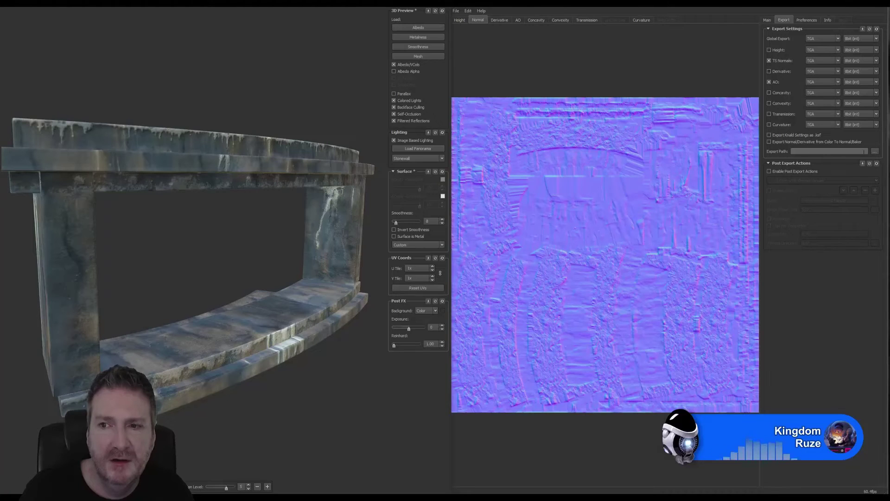
pyautogui.click(875, 151)
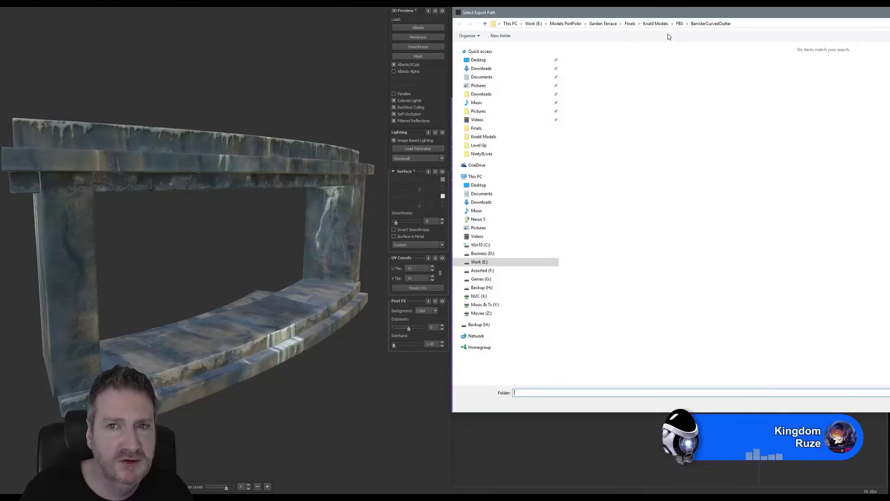
pyautogui.moveTo(634, 15); pyautogui.dragTo(529, 31)
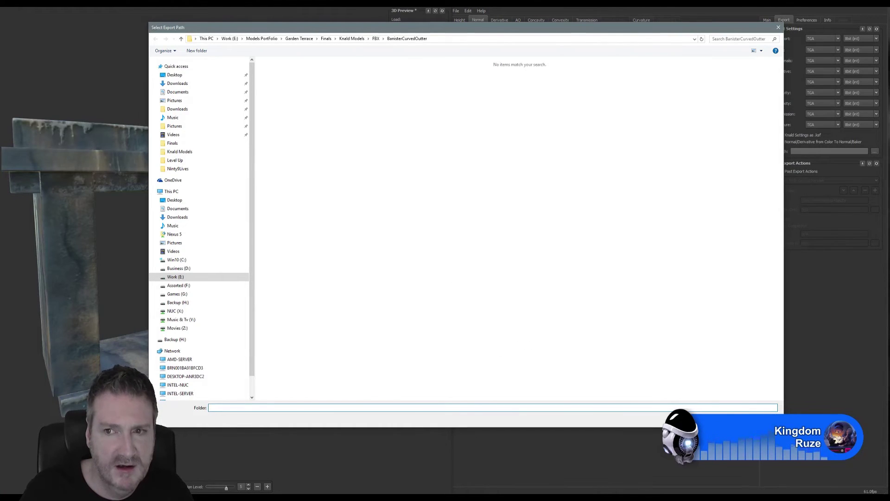
pyautogui.press('Return')
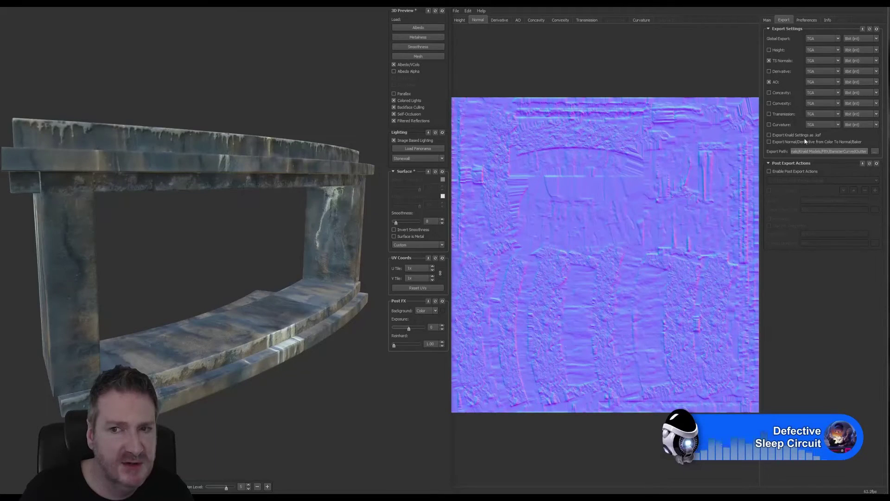
pyautogui.click(809, 20)
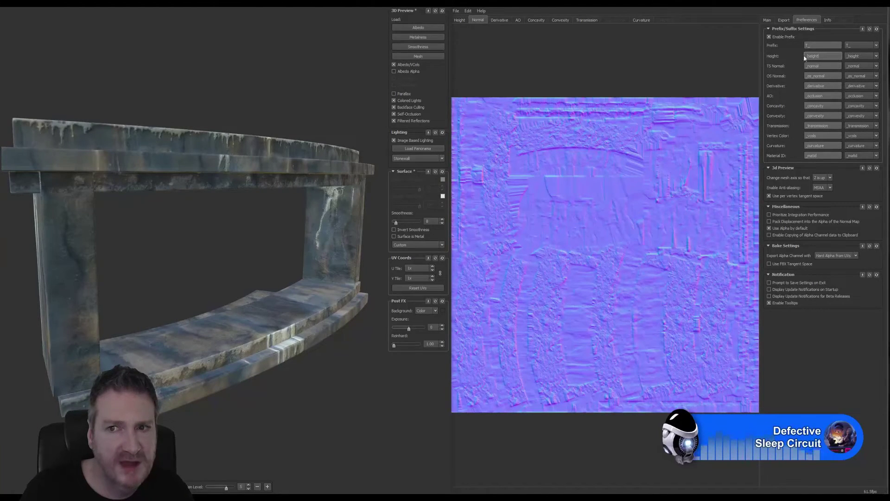
pyautogui.click(784, 20)
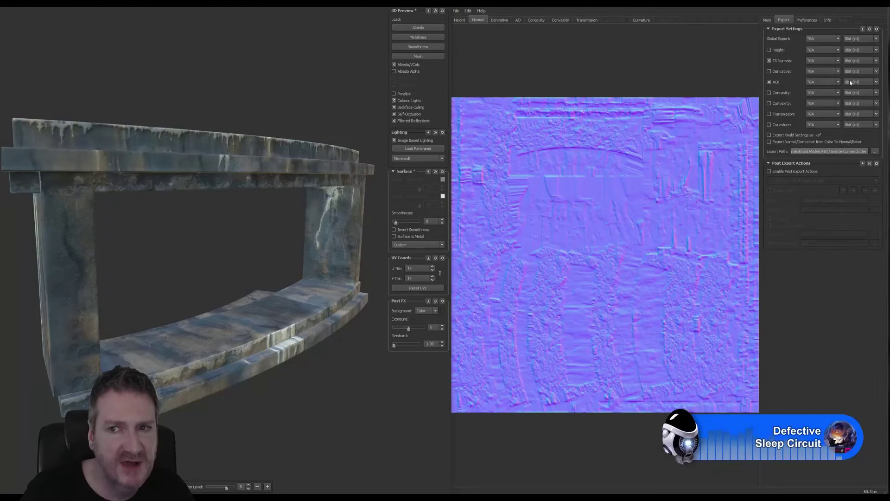
# Step: Look through the file formats available for exporting the TS Normals and AO maps, keeping both on TGA
pyautogui.click(839, 60)
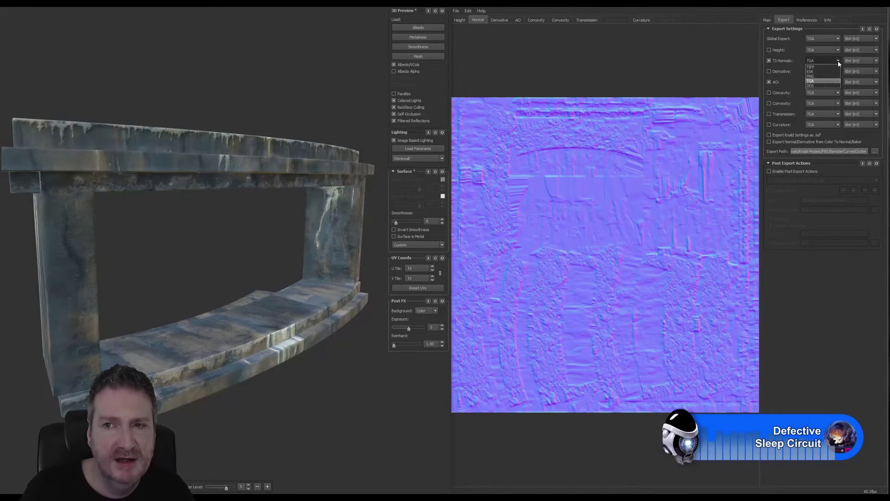
pyautogui.click(839, 60)
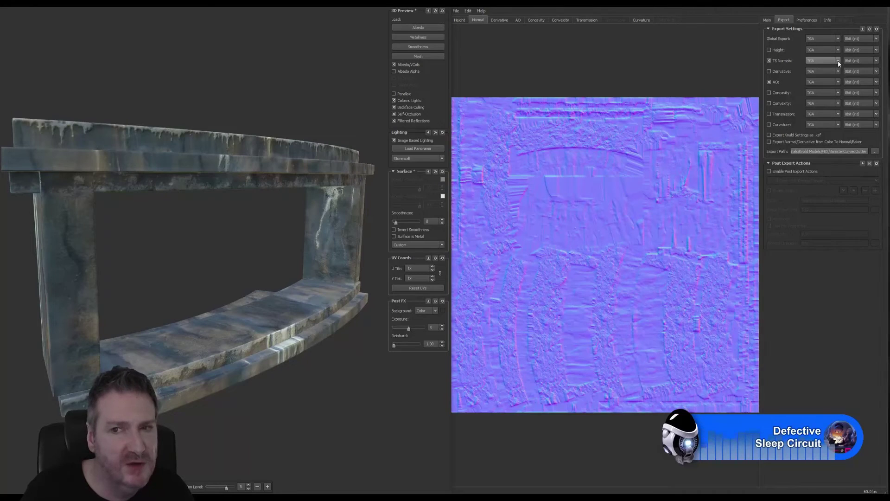
pyautogui.click(838, 62)
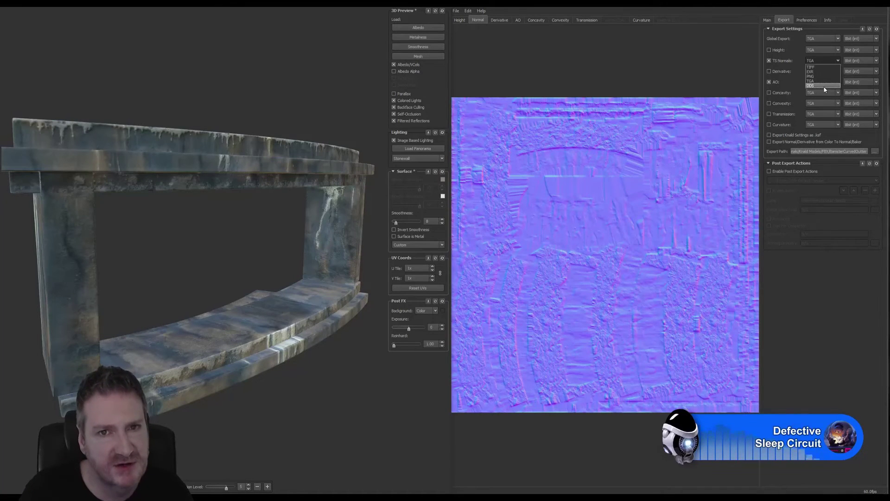
pyautogui.click(822, 277)
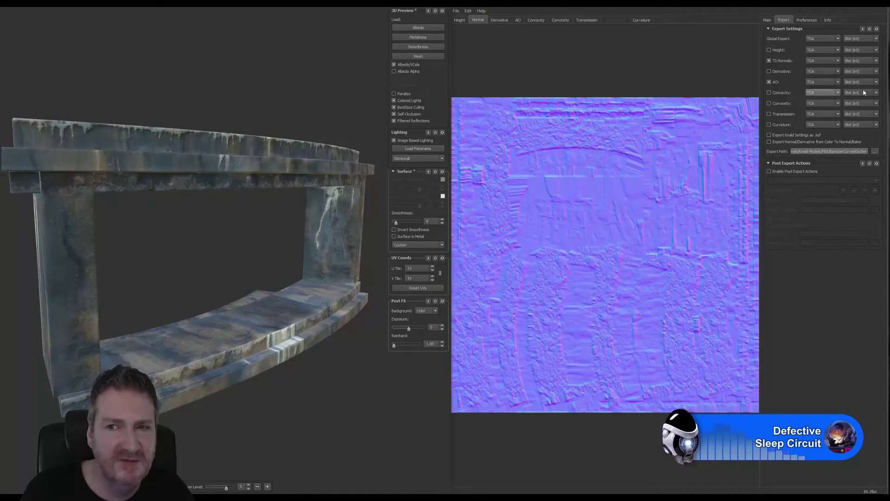
pyautogui.click(838, 85)
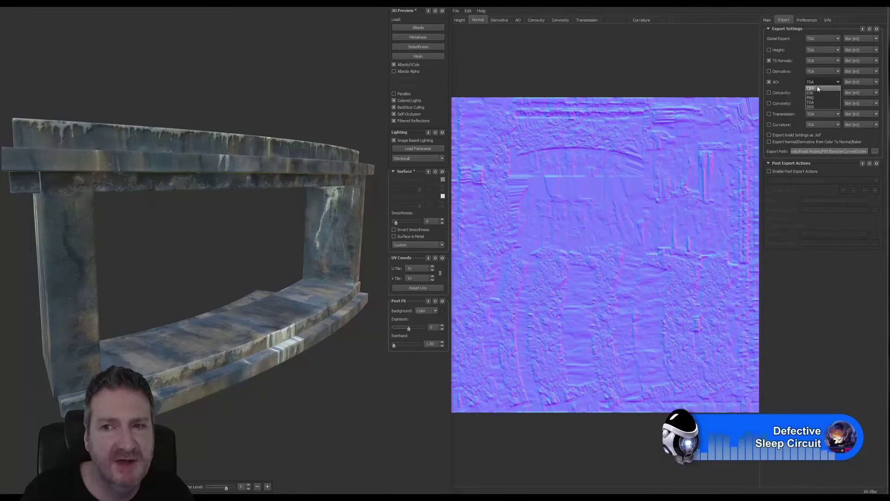
pyautogui.click(849, 268)
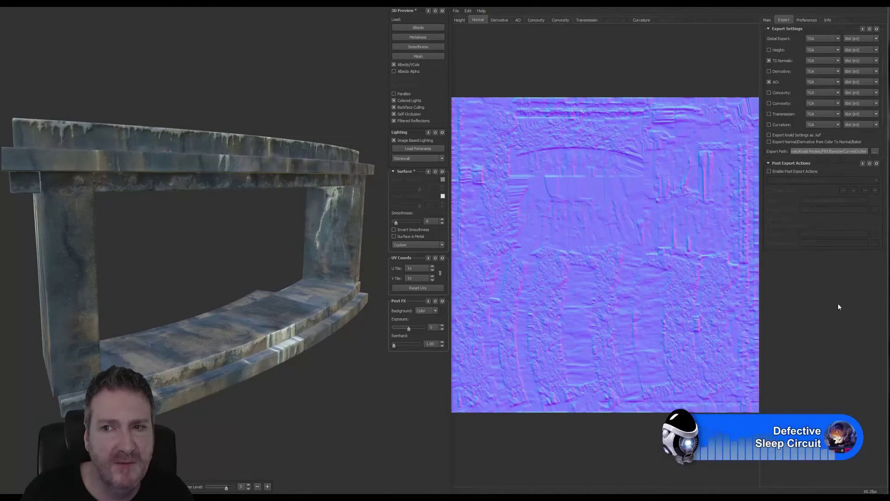
# Step: Return to Color To Normal mode and inspect the banister's ledges and pillars in the 3D preview
pyautogui.click(767, 21)
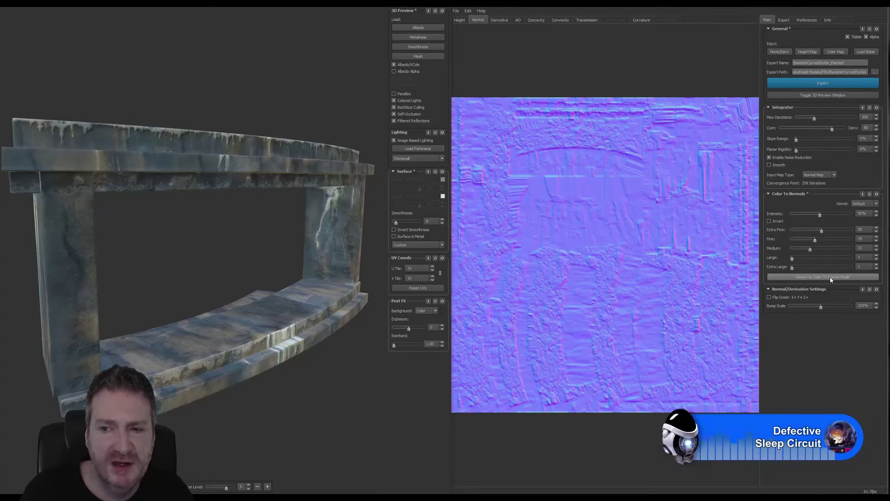
pyautogui.click(817, 278)
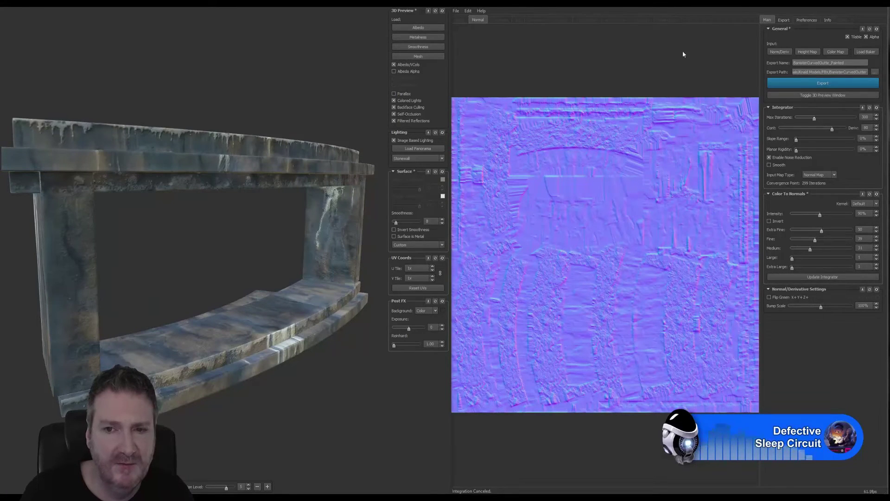
pyautogui.scroll(3, 235, 231)
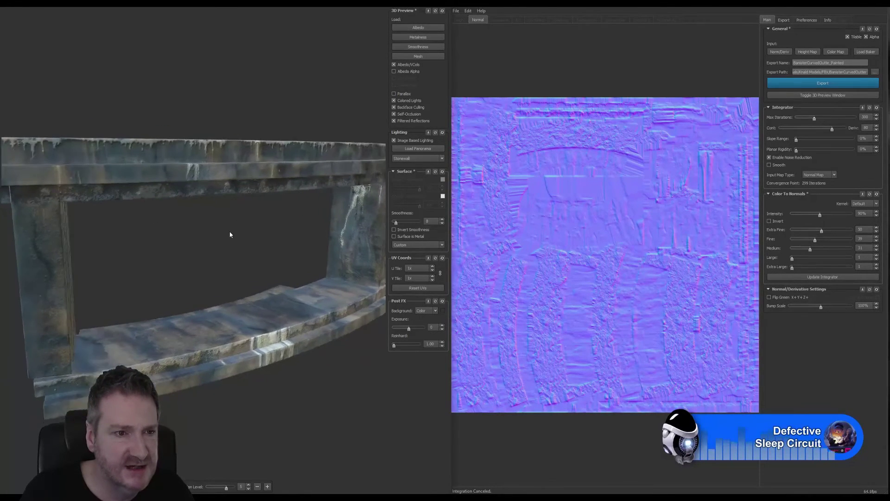
pyautogui.scroll(3, 234, 233)
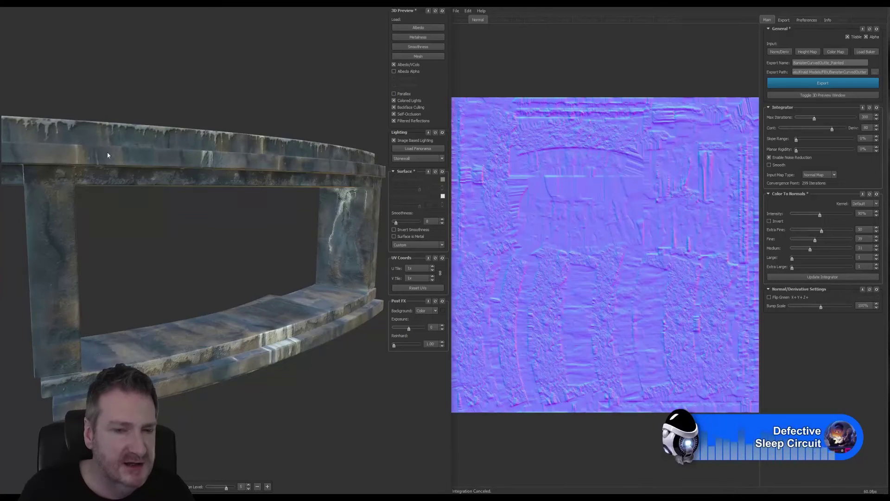
pyautogui.scroll(3, 194, 224)
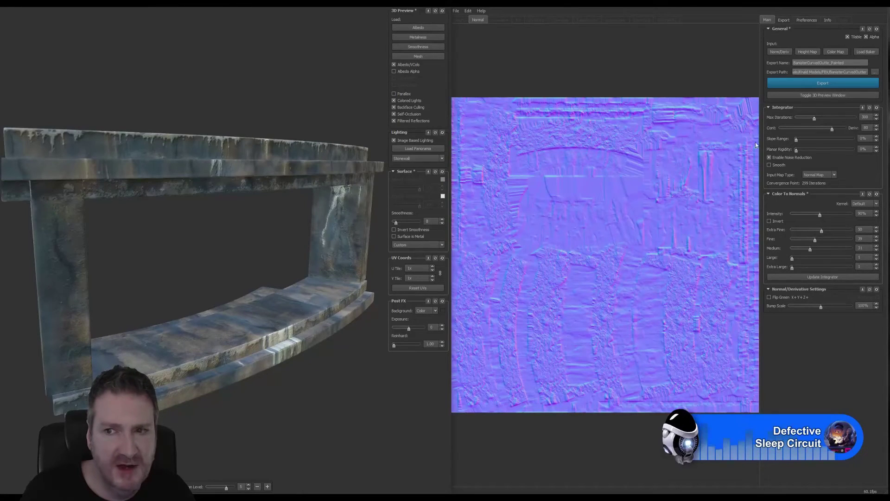
# Step: Export the maps from Color To Normal mode and check the BanisterCurvedOutter folder for the resulting files
pyautogui.click(821, 84)
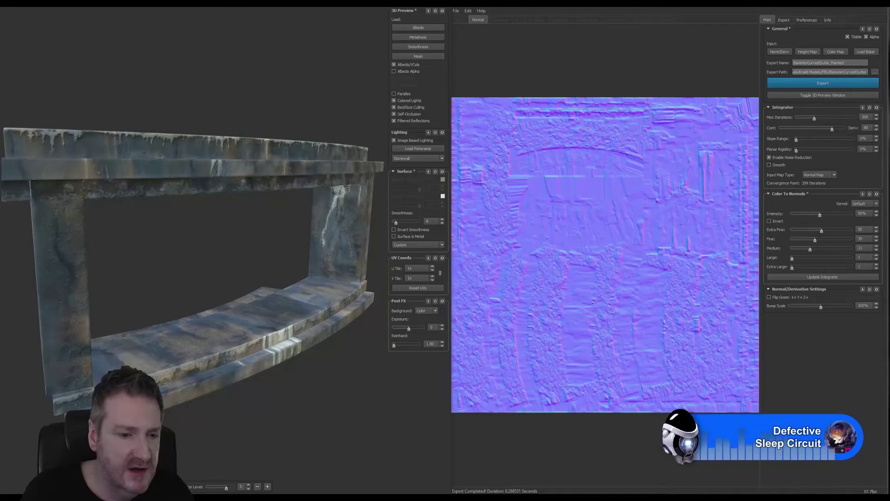
pyautogui.moveTo(216, 497)
pyautogui.click(218, 476)
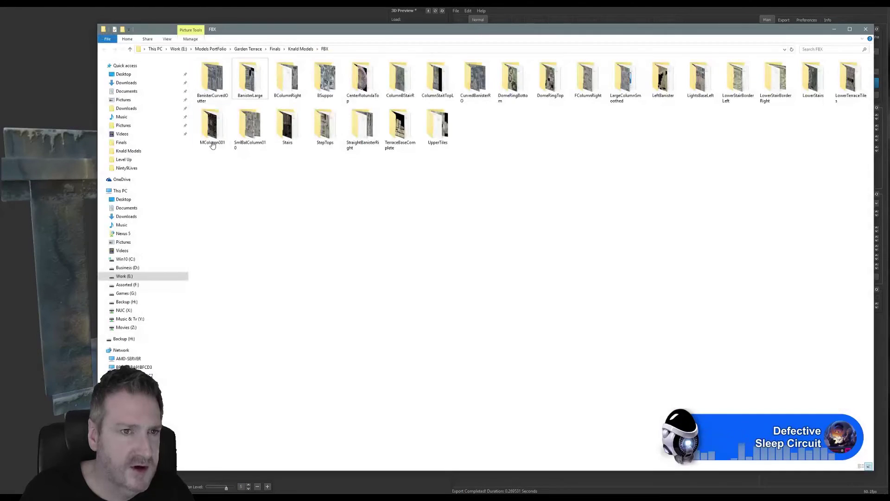
pyautogui.doubleClick(211, 83)
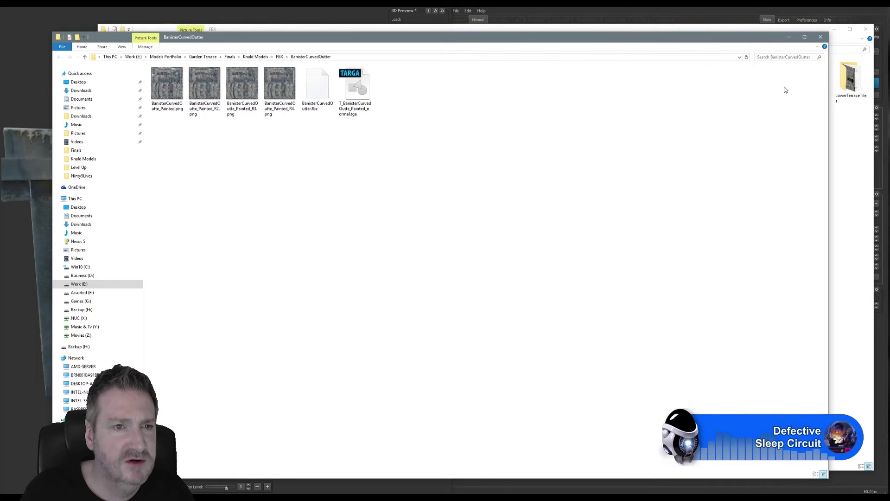
pyautogui.click(820, 37)
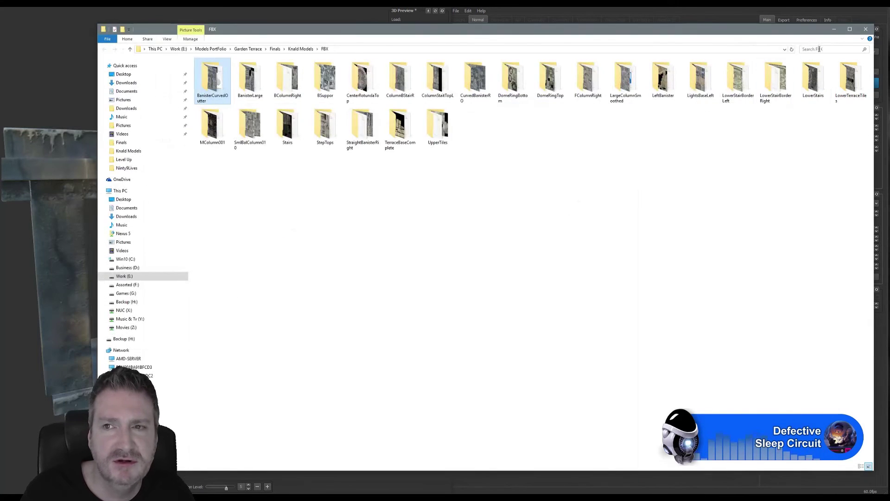
pyautogui.click(834, 29)
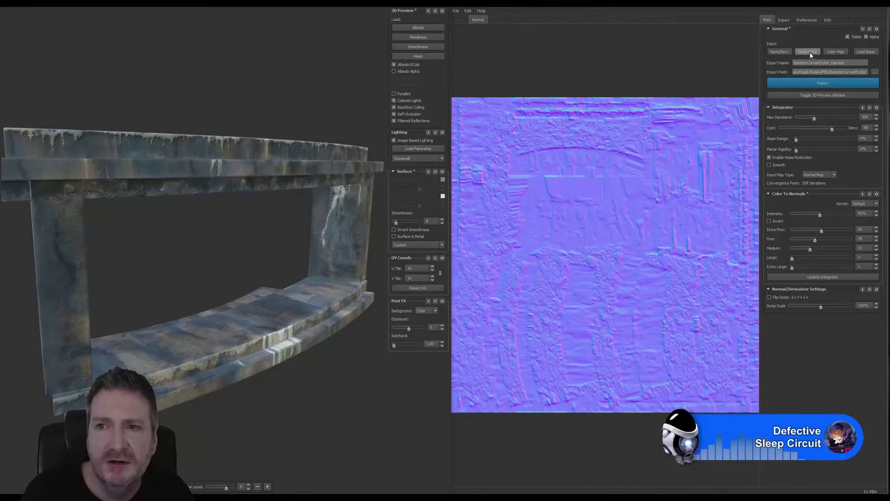
# Step: Recheck which maps are enabled for export, update the integrator and display the regenerated AO map
pyautogui.click(784, 20)
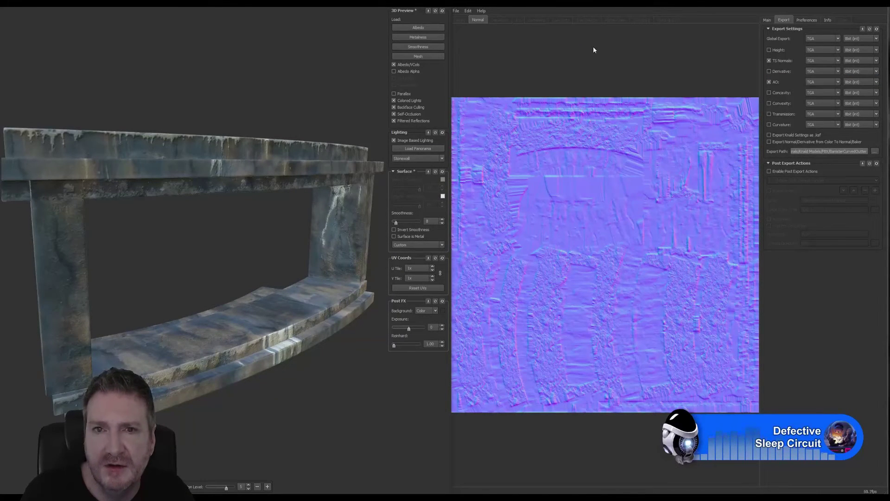
pyautogui.click(768, 21)
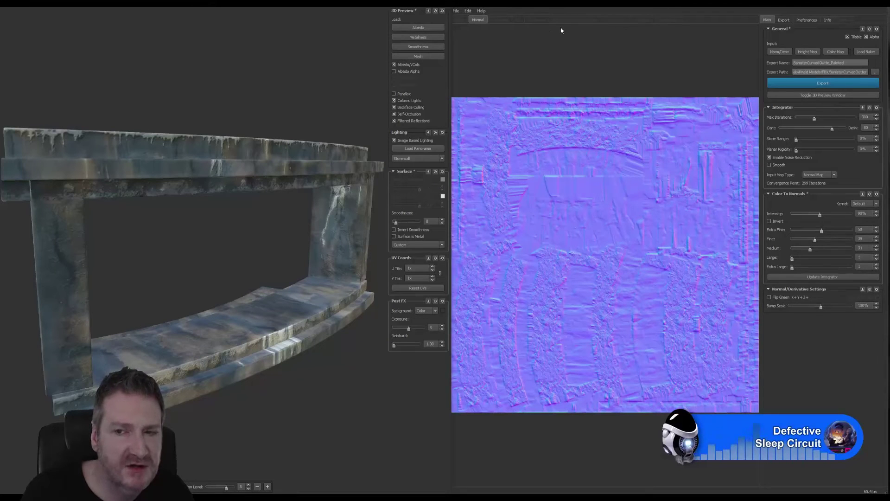
pyautogui.click(826, 278)
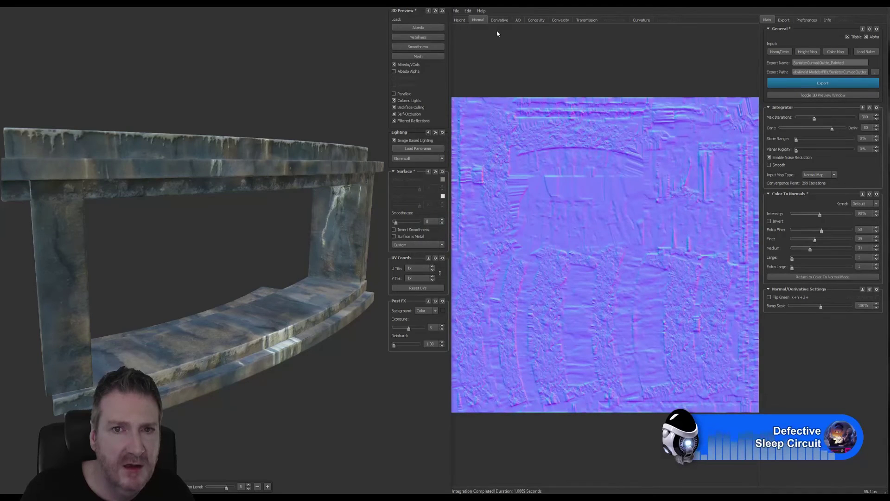
pyautogui.click(519, 21)
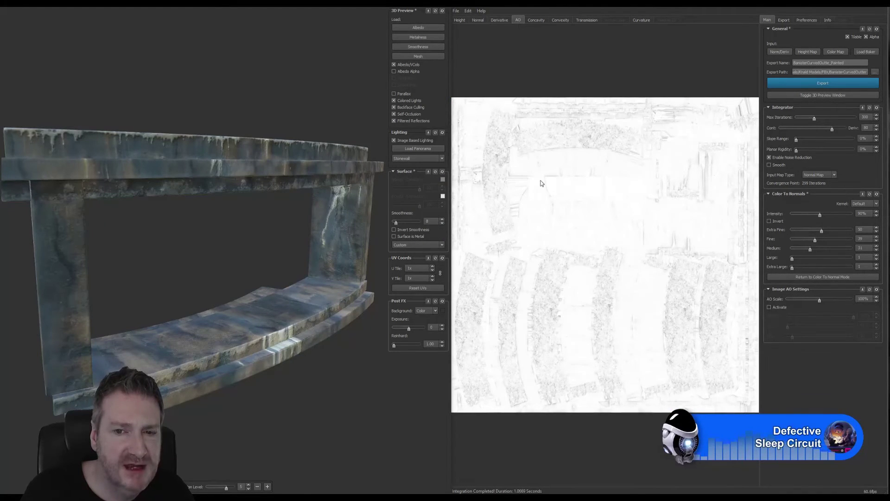
# Step: Export the normal and AO maps again and check the BanisterCurvedOutter folder for both TGA files
pyautogui.click(819, 84)
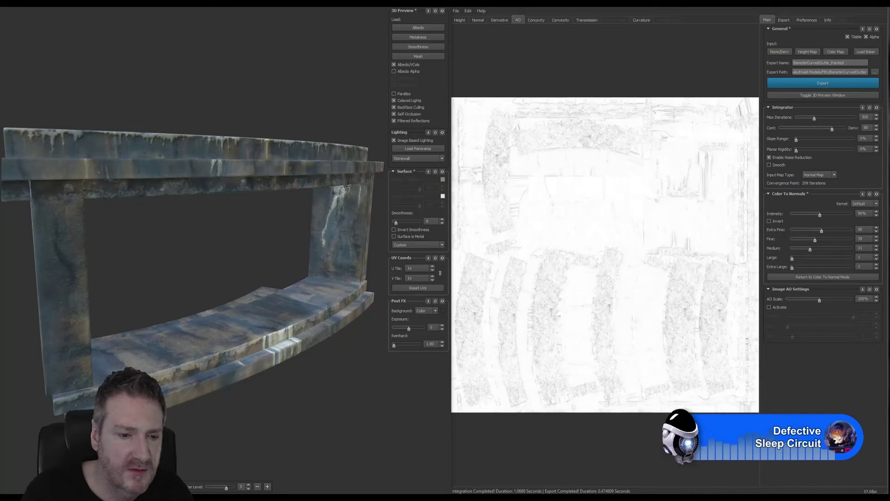
pyautogui.moveTo(233, 497)
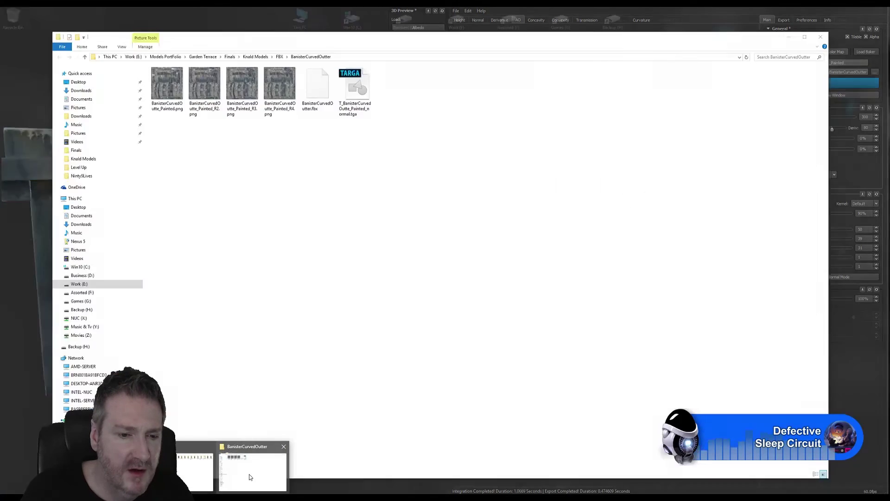
pyautogui.click(249, 473)
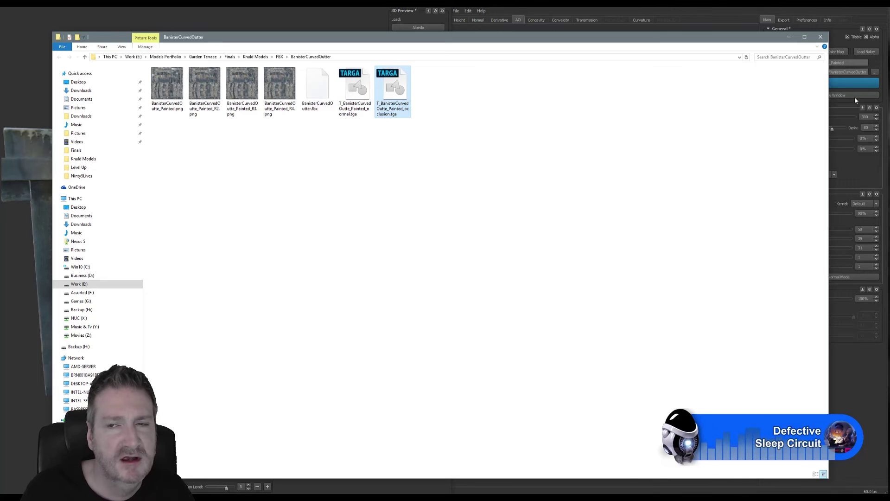
pyautogui.click(790, 38)
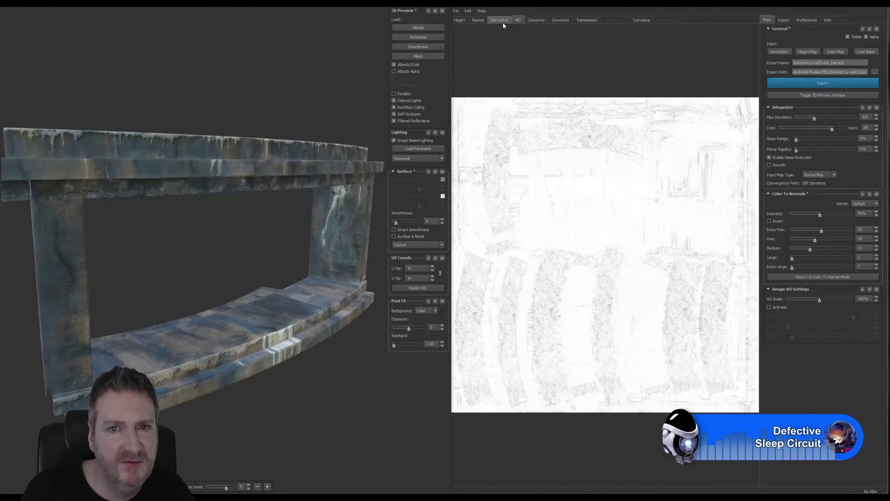
# Step: Review the export settings and the Height map, and enable Height among the maps to export
pyautogui.click(783, 20)
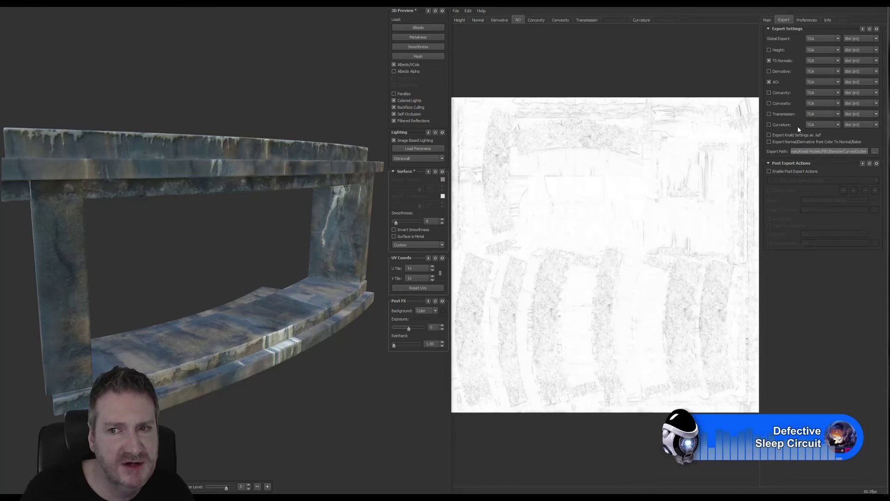
pyautogui.click(768, 20)
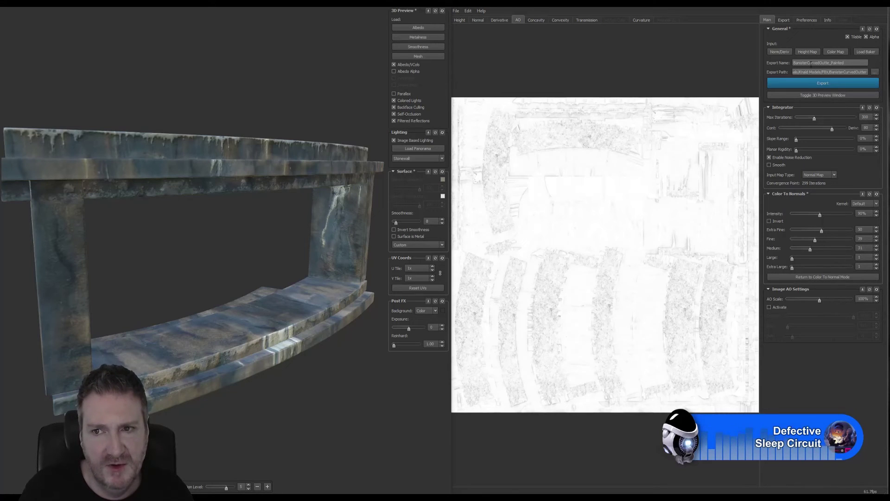
pyautogui.click(459, 20)
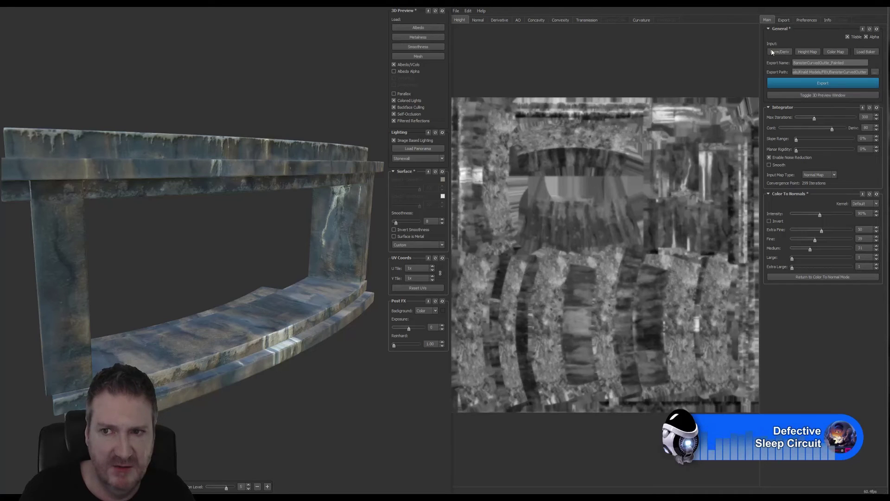
pyautogui.click(784, 20)
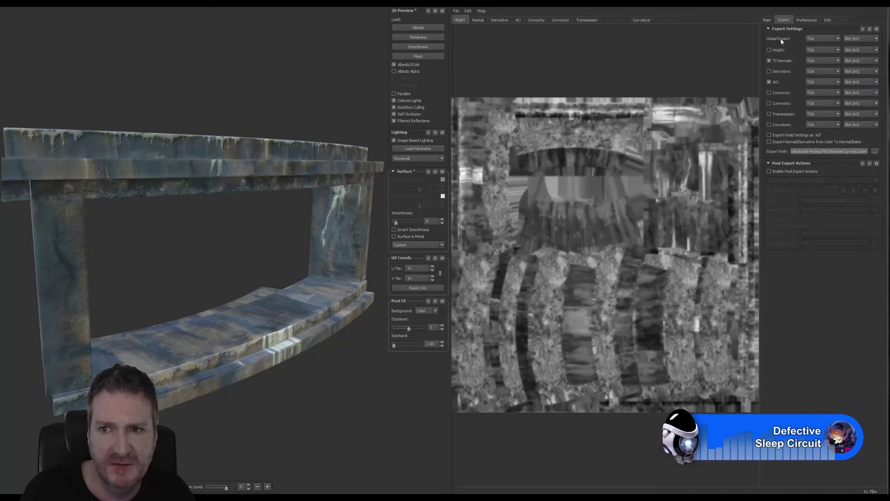
pyautogui.click(769, 49)
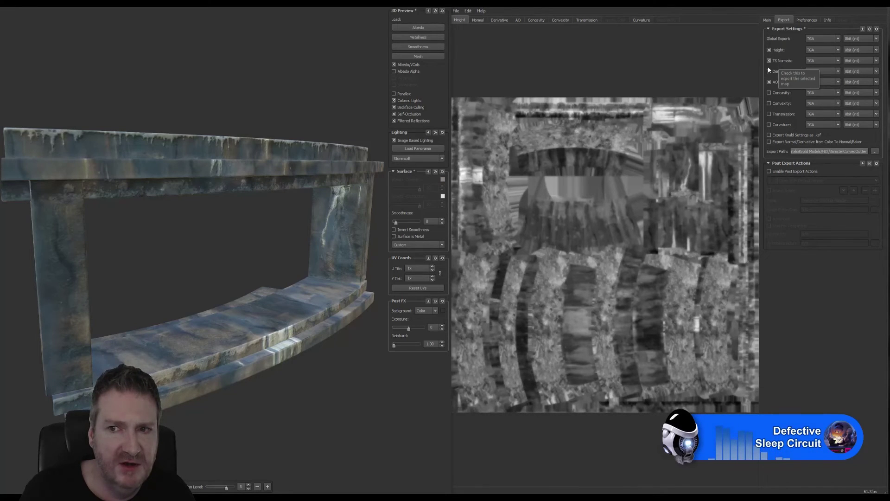
# Step: Compare the Normal, AO and Height maps and view the banister from a slightly different angle in the 3D preview
pyautogui.click(477, 20)
pyautogui.click(518, 21)
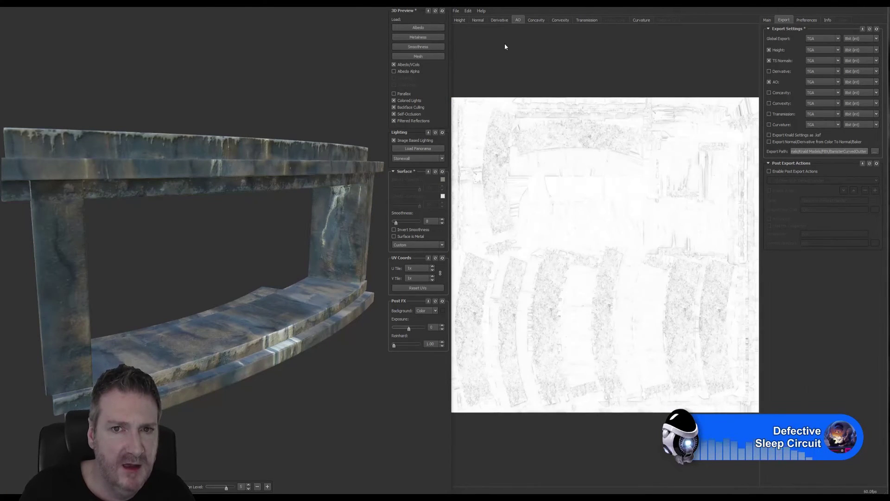
pyautogui.click(478, 21)
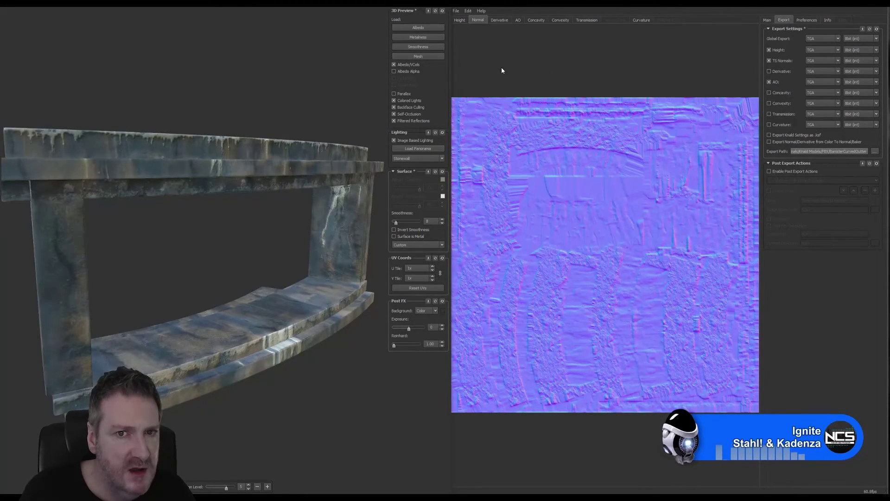
pyautogui.moveTo(265, 84); pyautogui.dragTo(253, 99)
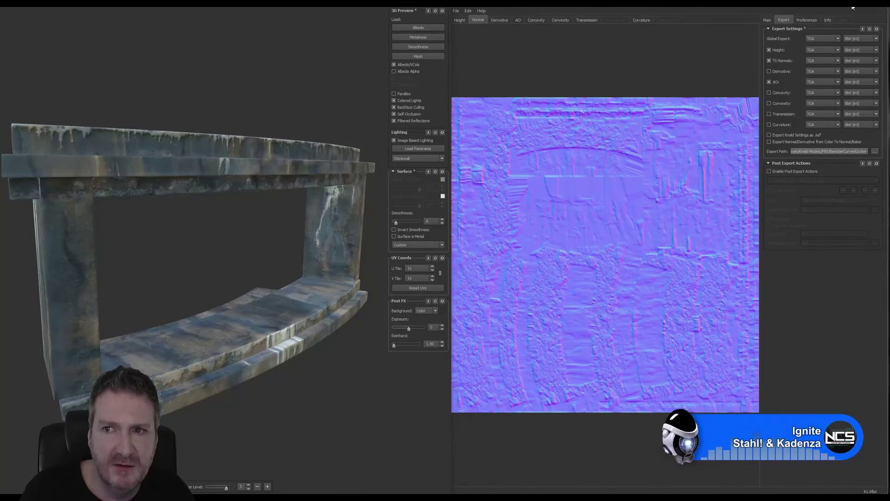
pyautogui.press('super+d')
pyautogui.hotkey('alt', 'Tab')
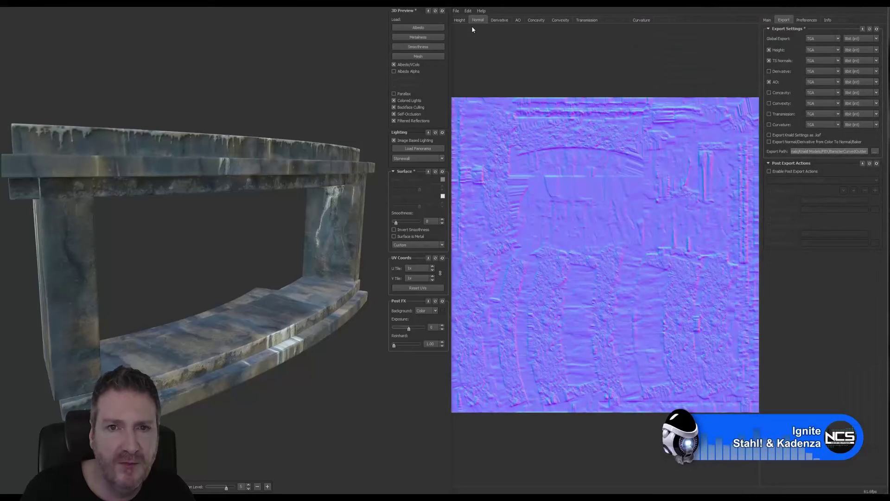
pyautogui.click(465, 21)
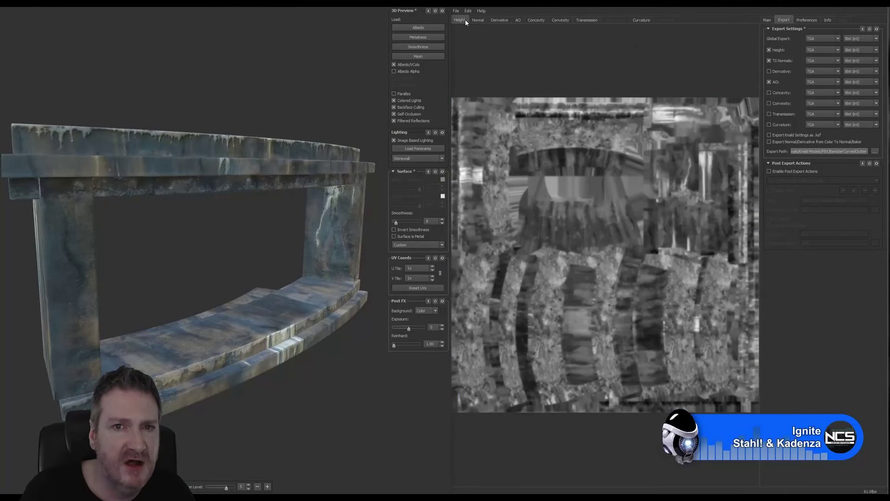
pyautogui.click(518, 19)
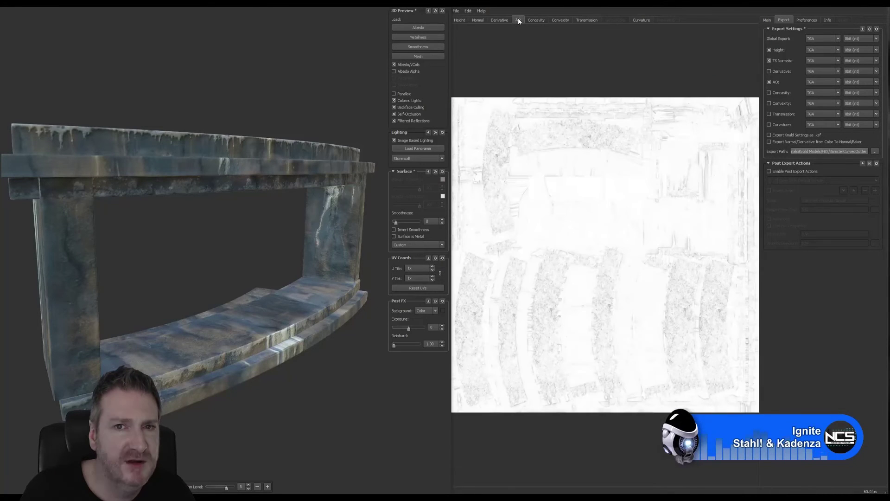
# Step: Display the Normal map and export the Height, normal and AO maps of the painted banister
pyautogui.click(475, 22)
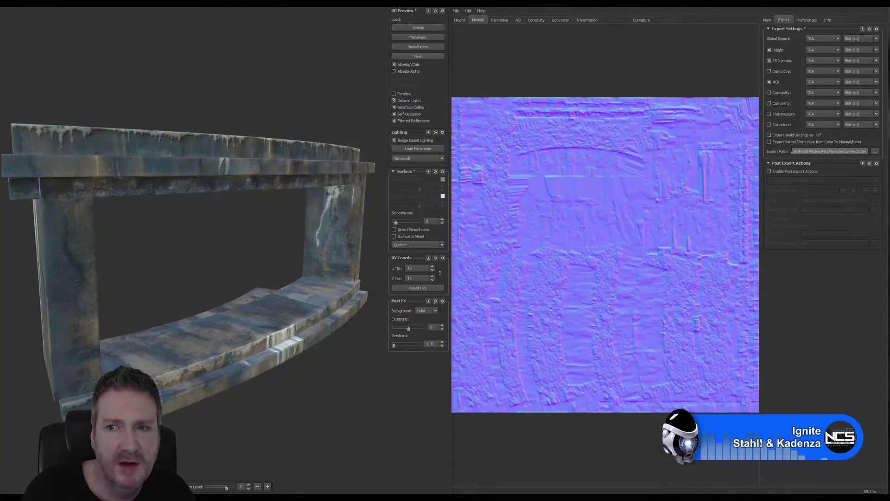
pyautogui.click(767, 21)
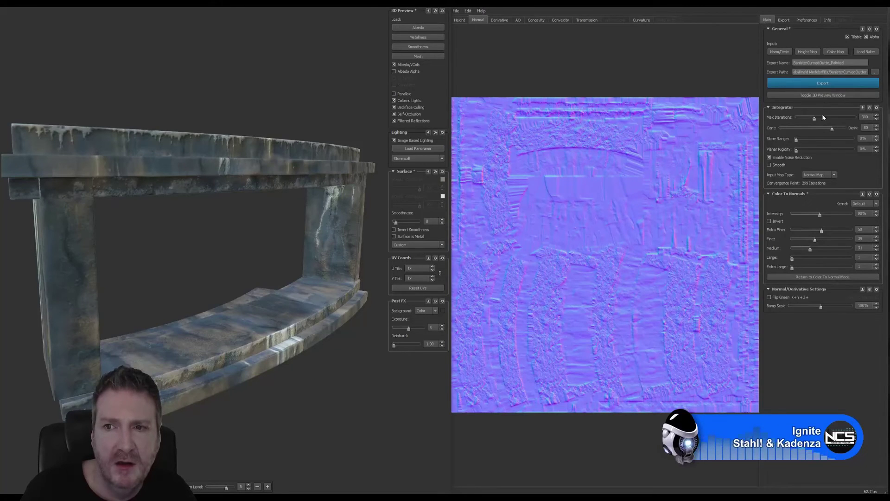
pyautogui.click(820, 85)
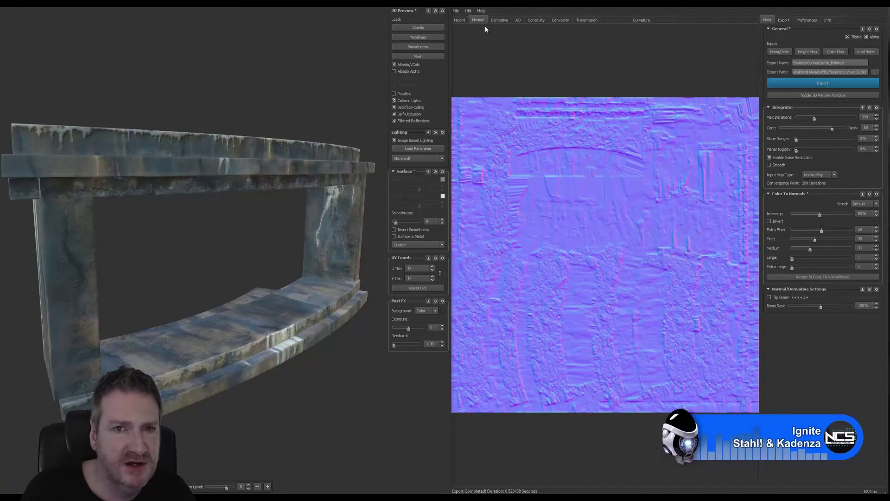
# Step: Check the BanisterCurvedOutter folder for the exported height, normal and occlusion TGA files and return to the map editor
pyautogui.moveTo(214, 497)
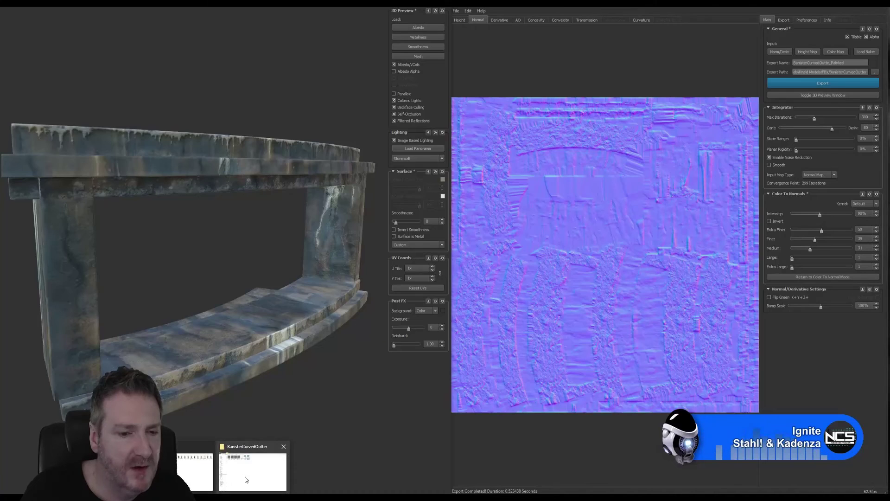
pyautogui.click(246, 477)
pyautogui.click(346, 185)
pyautogui.click(359, 114)
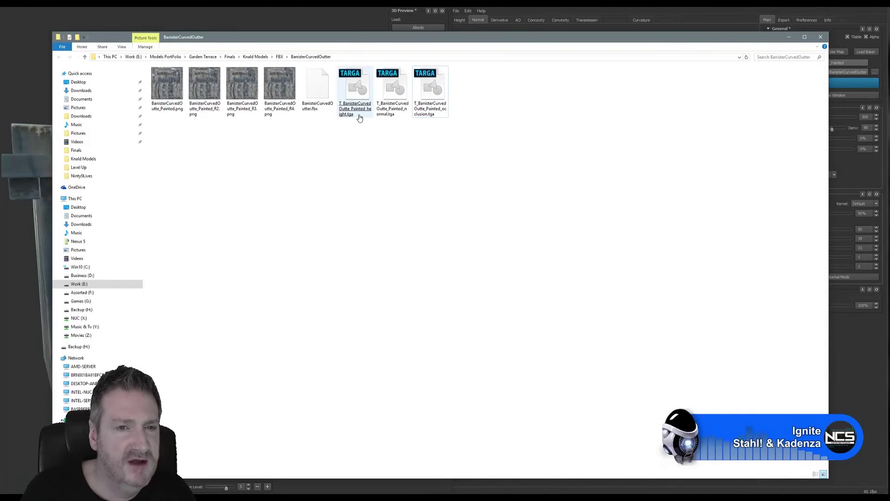
pyautogui.click(387, 113)
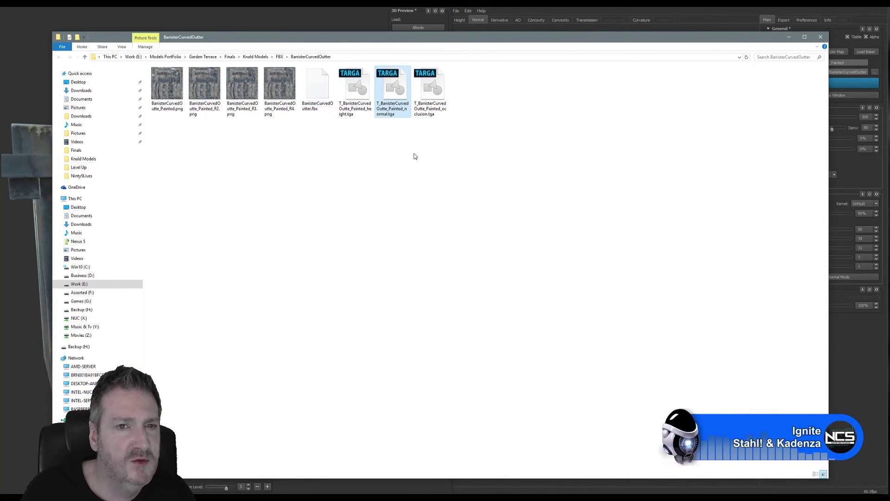
pyautogui.click(429, 110)
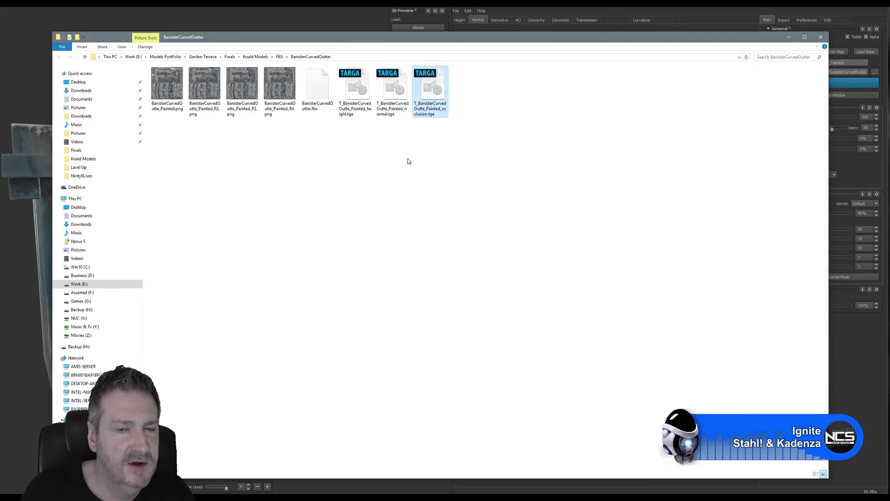
pyautogui.click(394, 110)
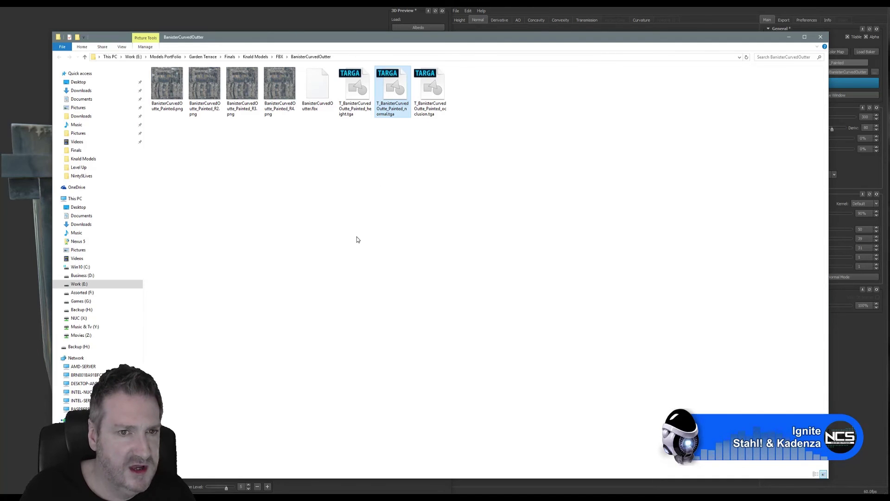
pyautogui.click(788, 38)
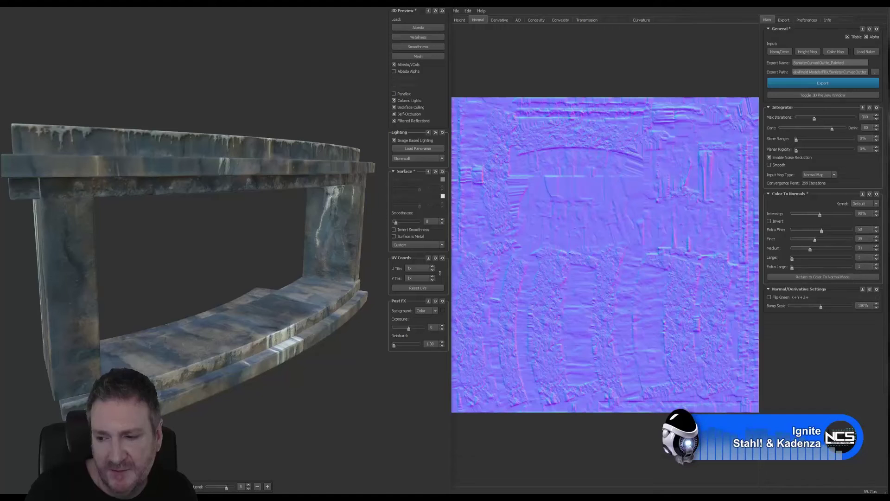
# Step: Switch to the browser and open the imgur album imgur.com/a/zXIdn in a new tab
pyautogui.click(296, 496)
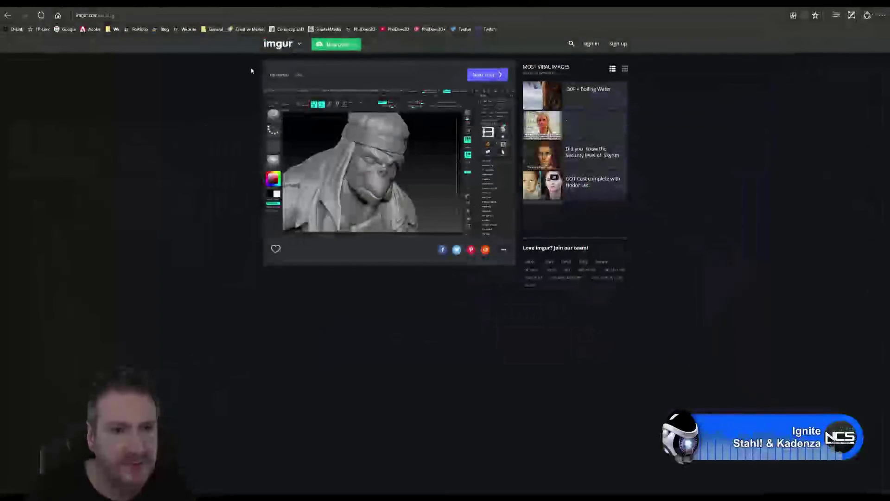
pyautogui.hotkey('ctrl', 't')
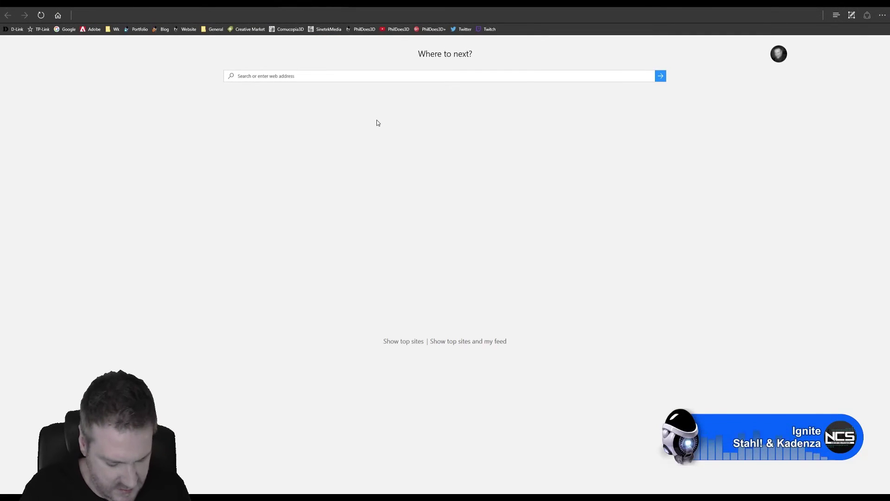
pyautogui.write('http://imgur.com/a/zXIdn')
pyautogui.press('Return')
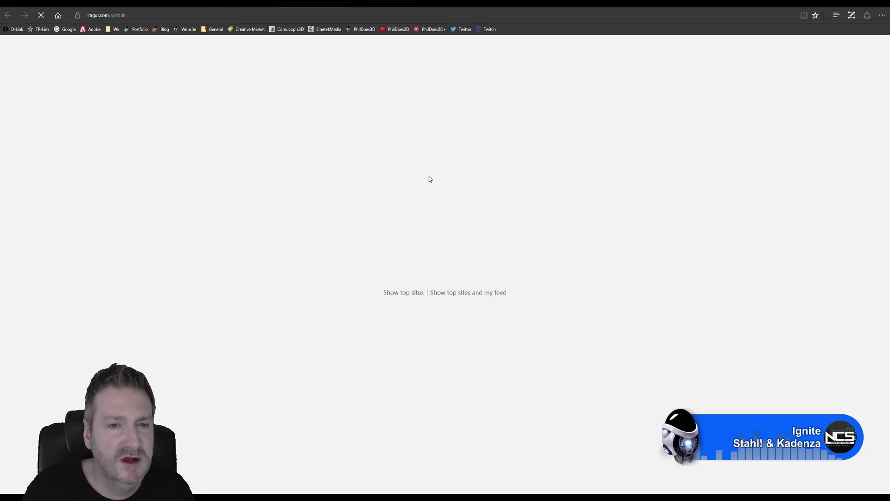
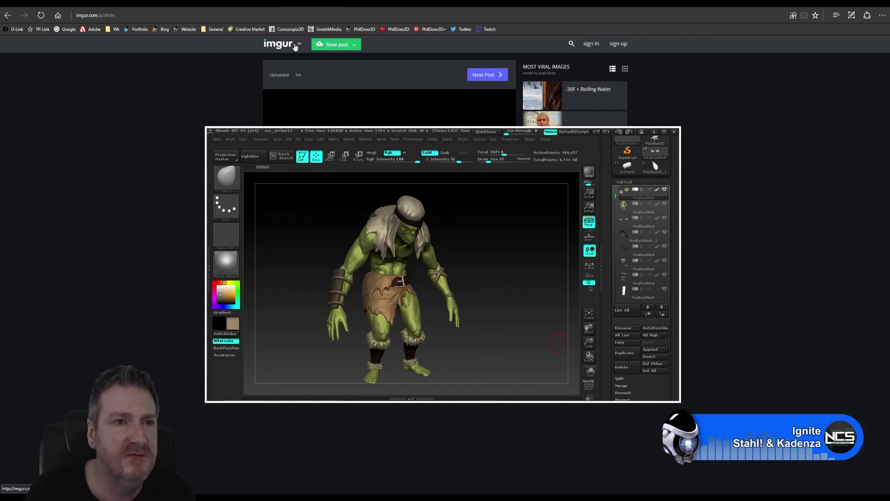
# Step: Compare the imgur sculpt of the green archer with its ArtStation concept art, enlarge the sculpt image, and return to Knald
pyautogui.hotkey('ctrl', 'Tab')
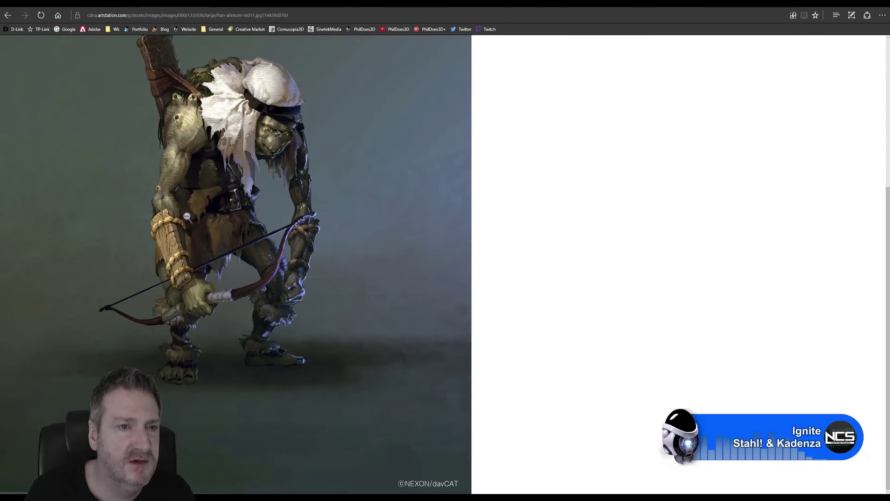
pyautogui.hotkey('ctrl', 'Tab')
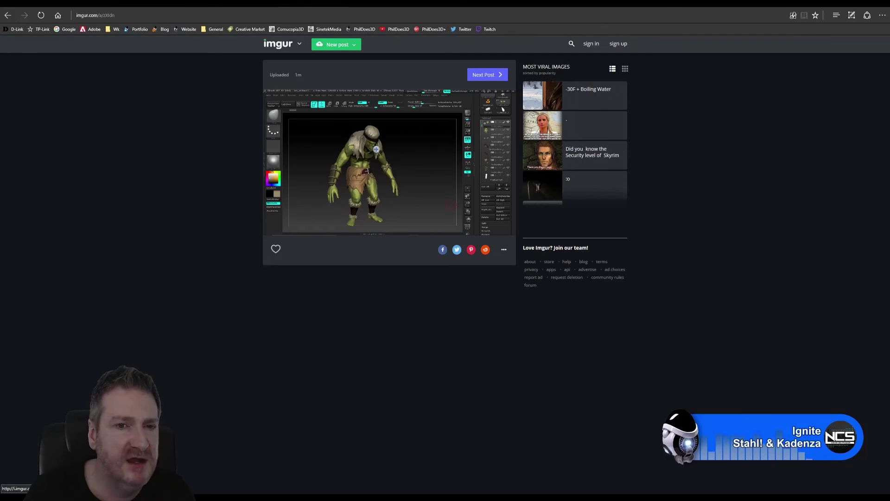
pyautogui.click(362, 182)
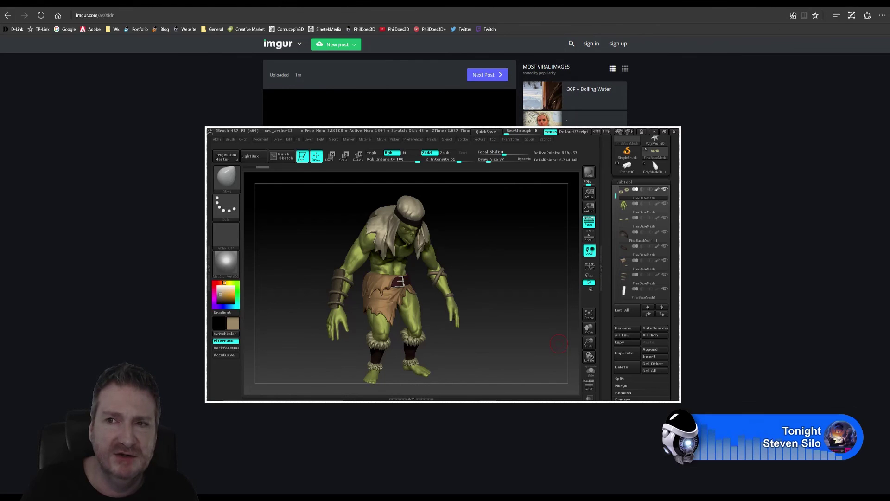
pyautogui.hotkey('alt', 'Tab')
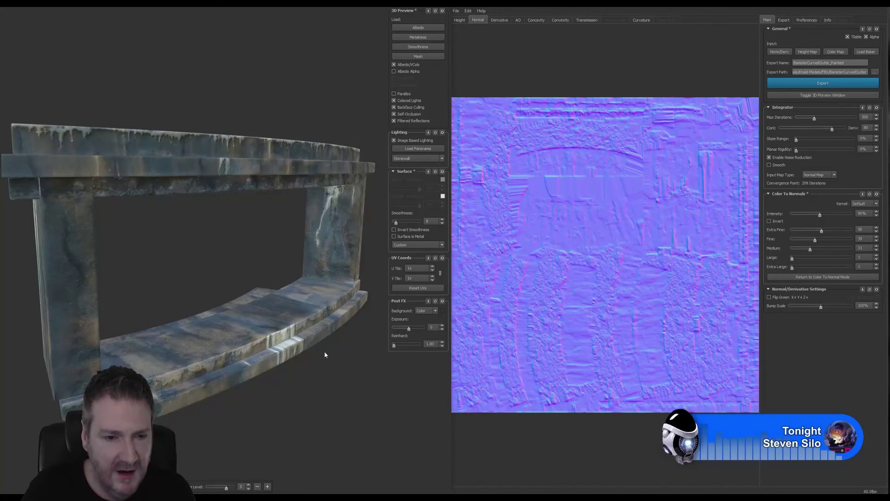
# Step: Load BanisterCurvedOutte_Painted_R2.png as the color map and BanisterCurvedOutter.fbx as the preview mesh
pyautogui.moveTo(324, 354); pyautogui.dragTo(326, 344)
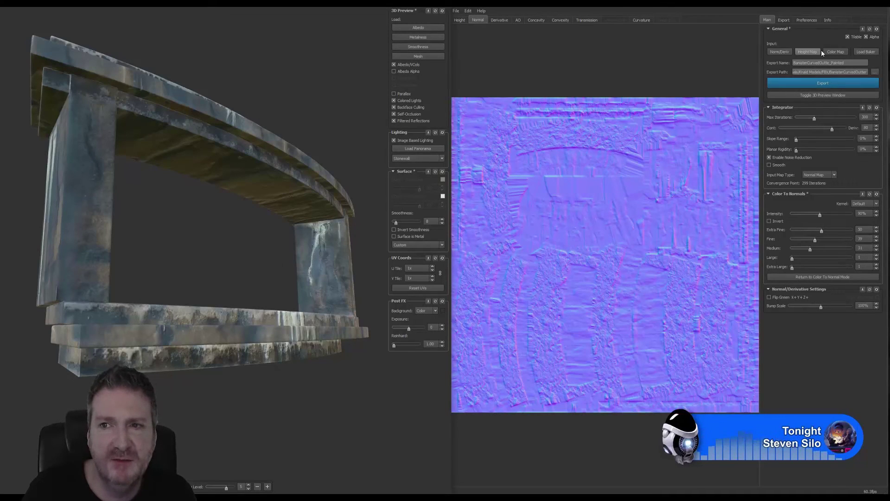
pyautogui.click(842, 53)
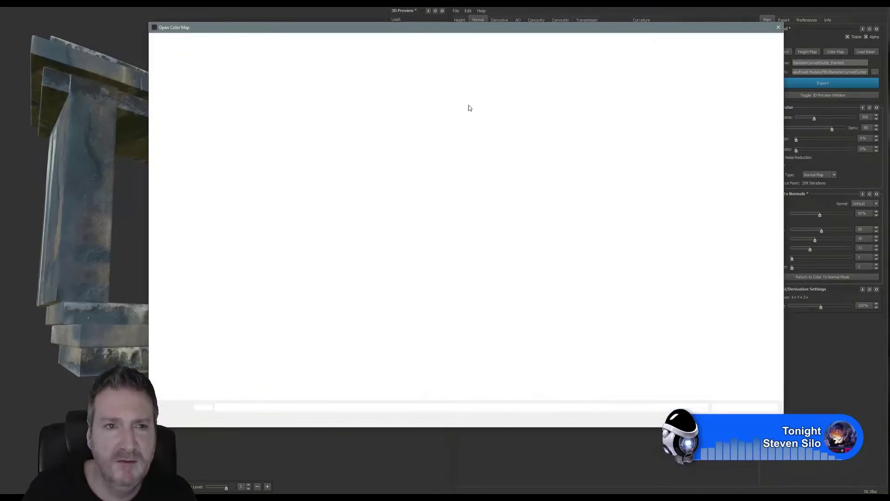
pyautogui.doubleClick(323, 92)
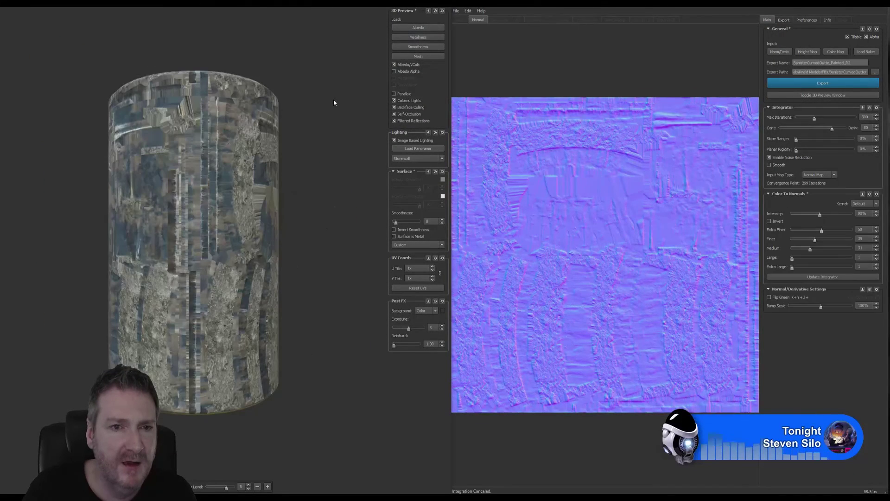
pyautogui.click(417, 56)
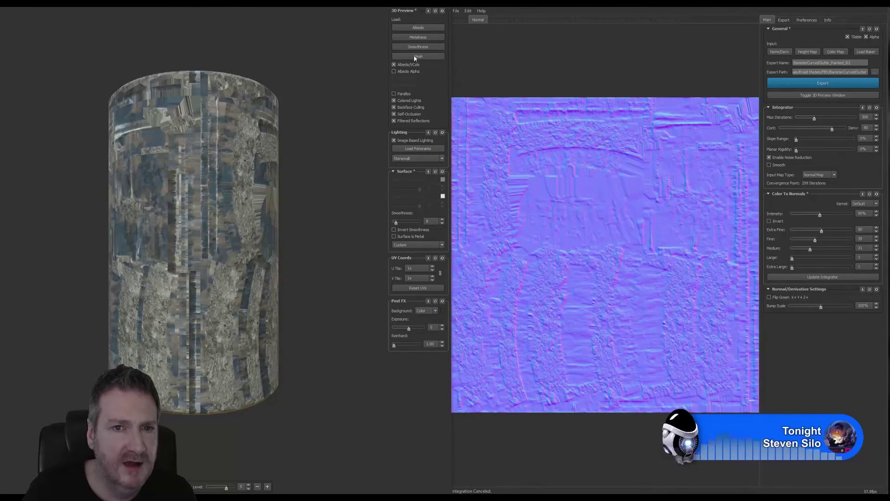
pyautogui.doubleClick(135, 76)
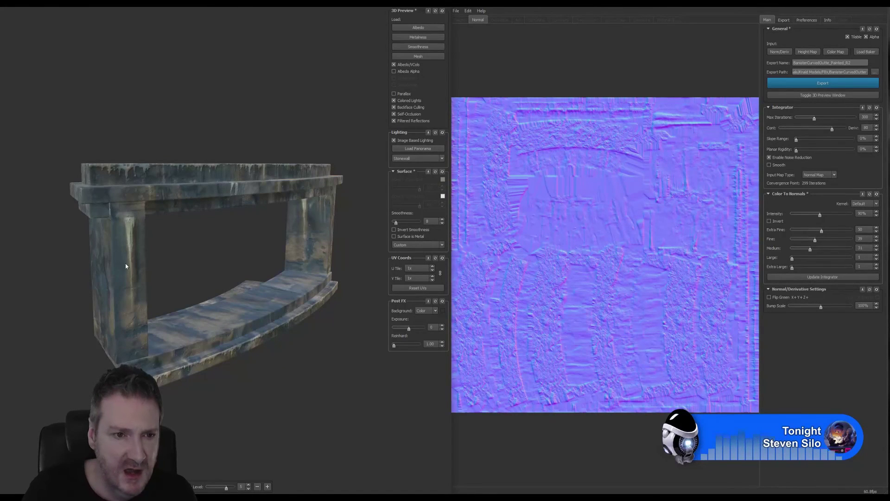
# Step: Update the integrator for the R2 texture and export its Height, normal and AO maps
pyautogui.moveTo(157, 233); pyautogui.dragTo(215, 190)
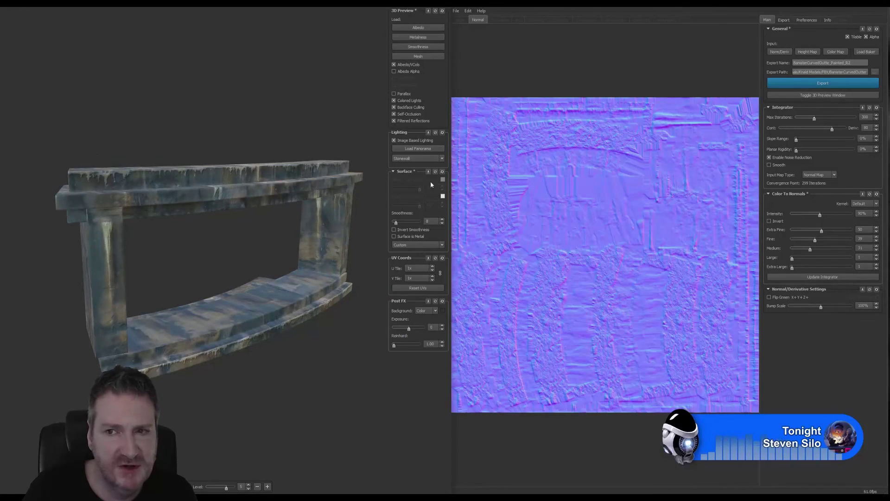
pyautogui.click(823, 278)
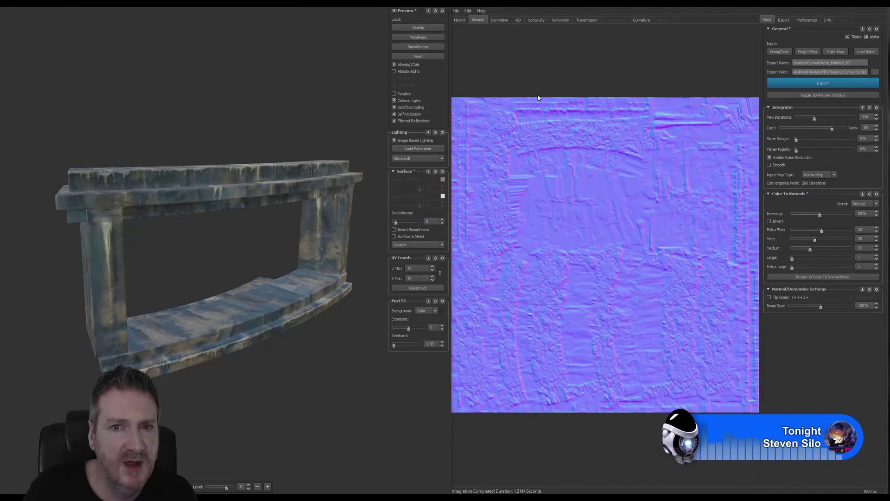
pyautogui.click(825, 84)
pyautogui.click(811, 84)
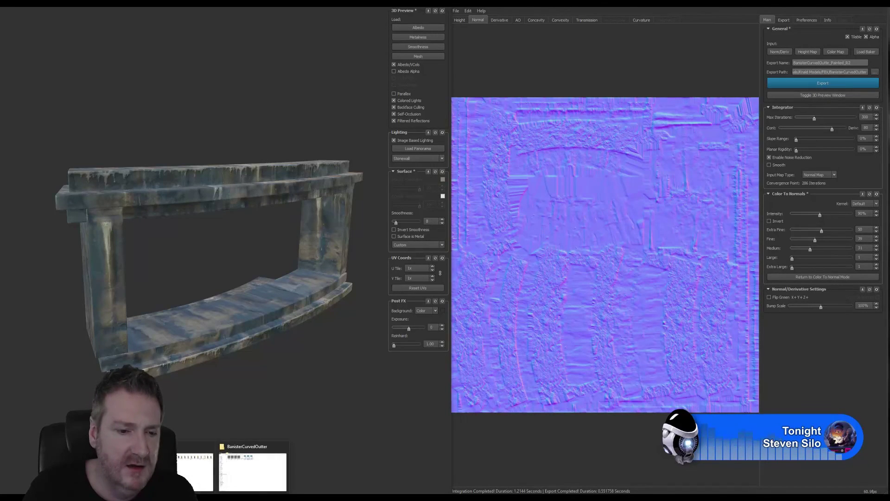
# Step: Check the BanisterCurvedOutter folder for the R2 TGA files and the matching R2 color texture
pyautogui.click(253, 468)
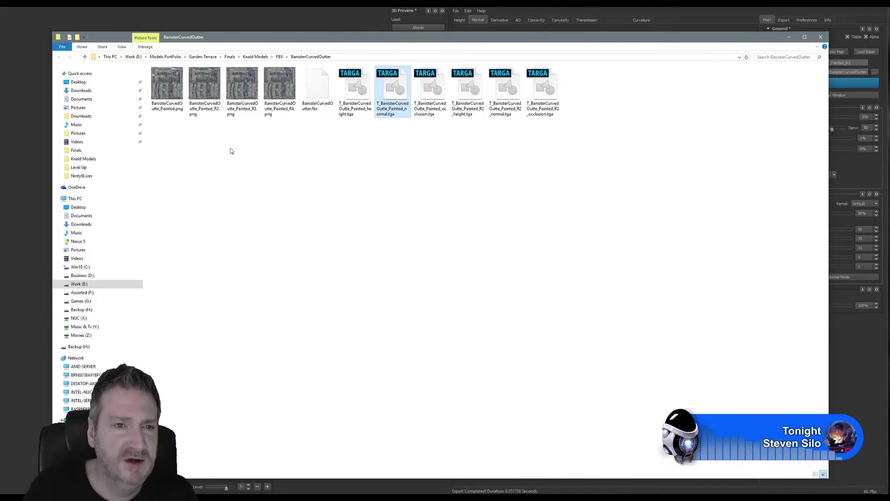
pyautogui.click(204, 111)
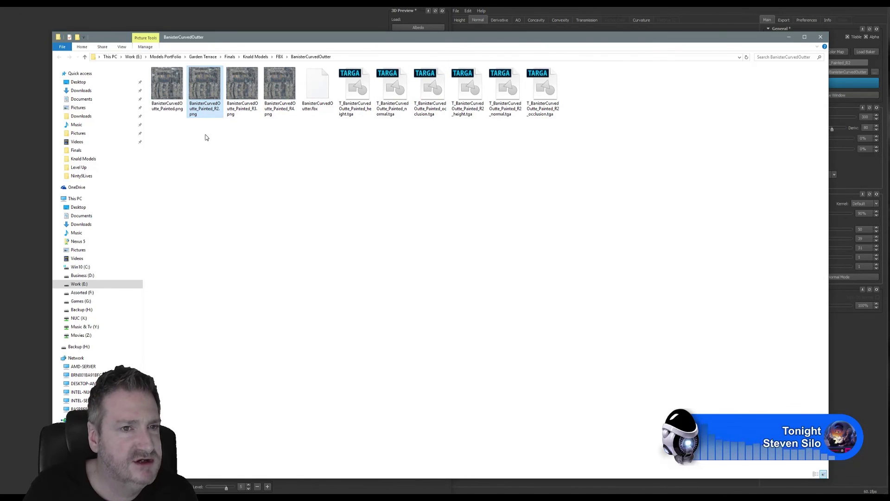
pyautogui.click(788, 37)
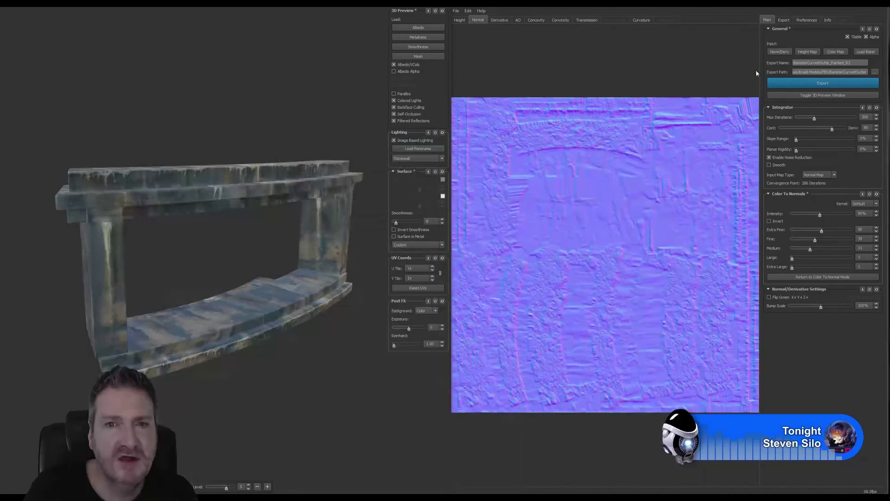
# Step: Return to Color To Normal mode and load BanisterCurvedOutte_Painted_R3.png as the color map with BanisterCurvedOutter.fbx as the preview mesh
pyautogui.click(809, 278)
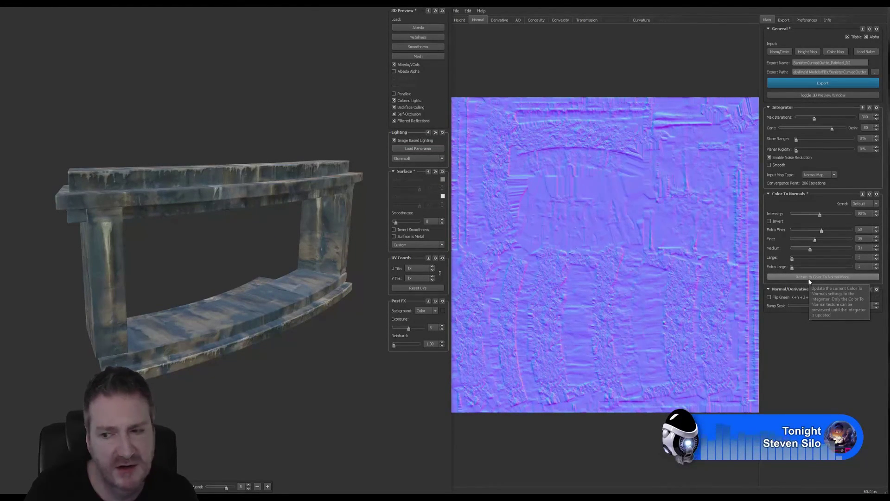
pyautogui.click(814, 277)
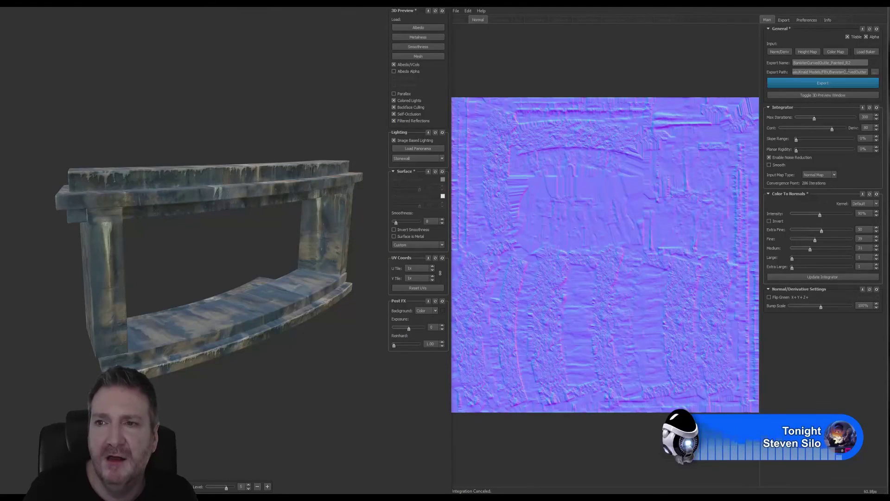
pyautogui.click(836, 52)
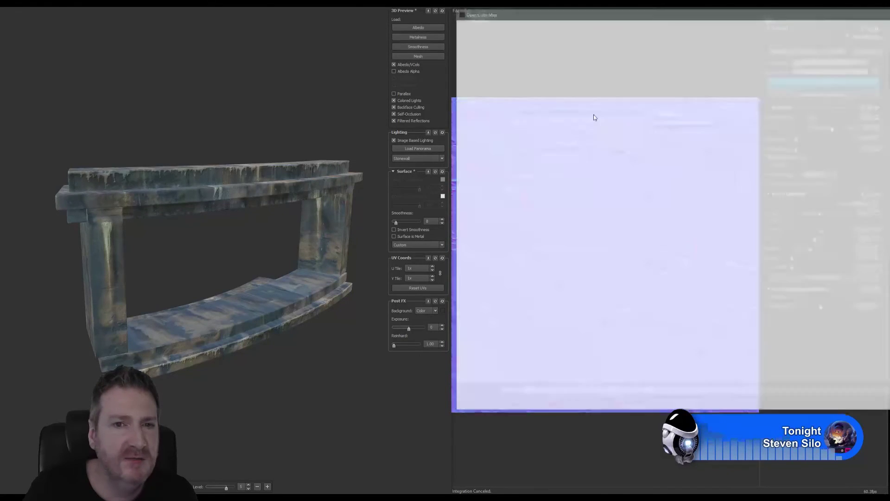
pyautogui.moveTo(577, 16); pyautogui.dragTo(239, 33)
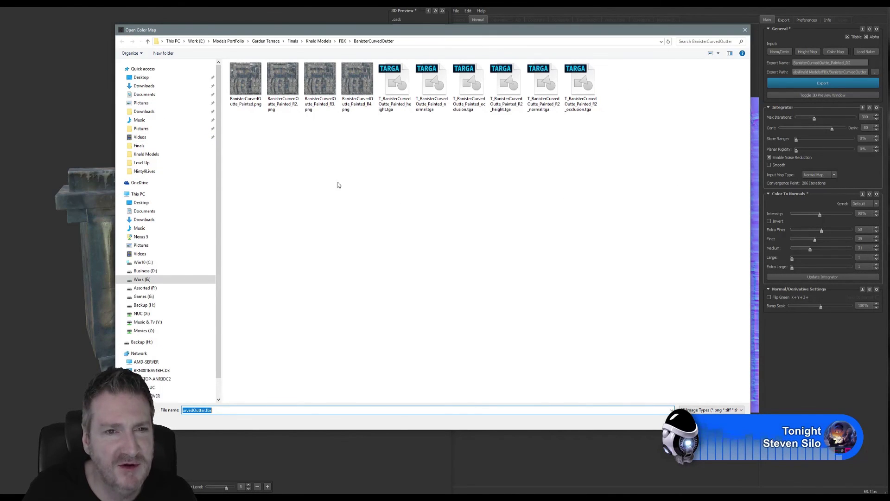
pyautogui.doubleClick(320, 86)
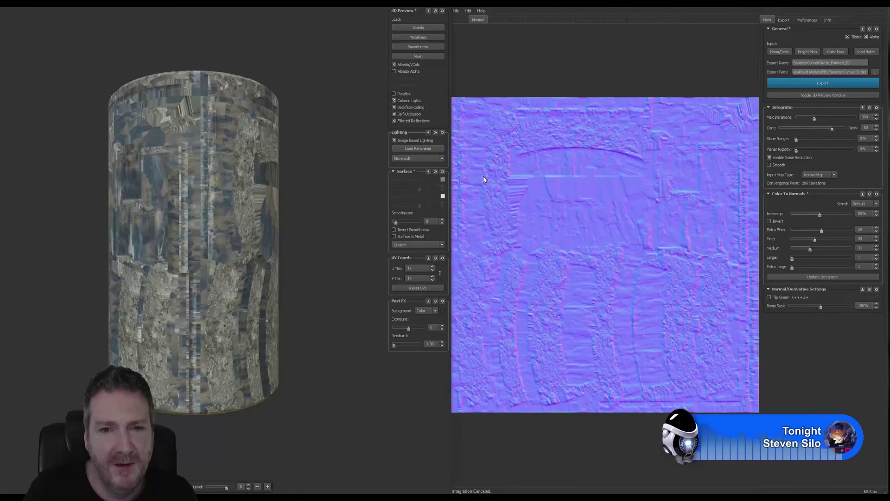
pyautogui.click(417, 56)
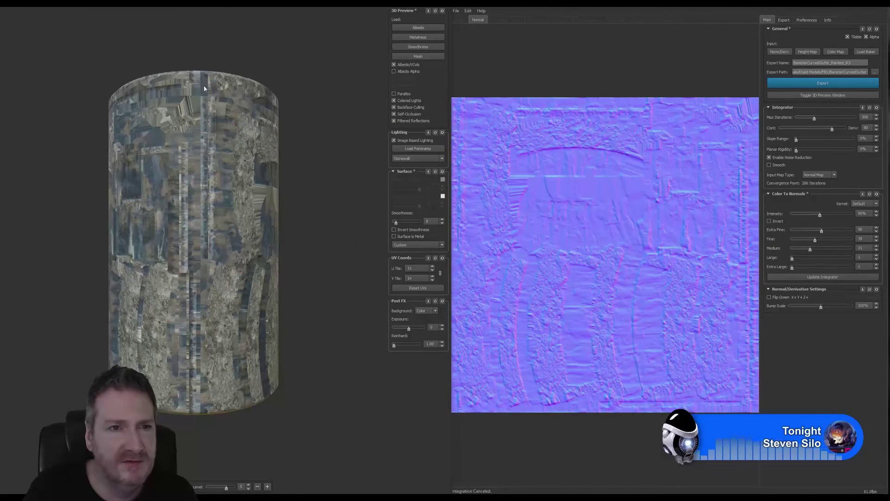
pyautogui.doubleClick(128, 70)
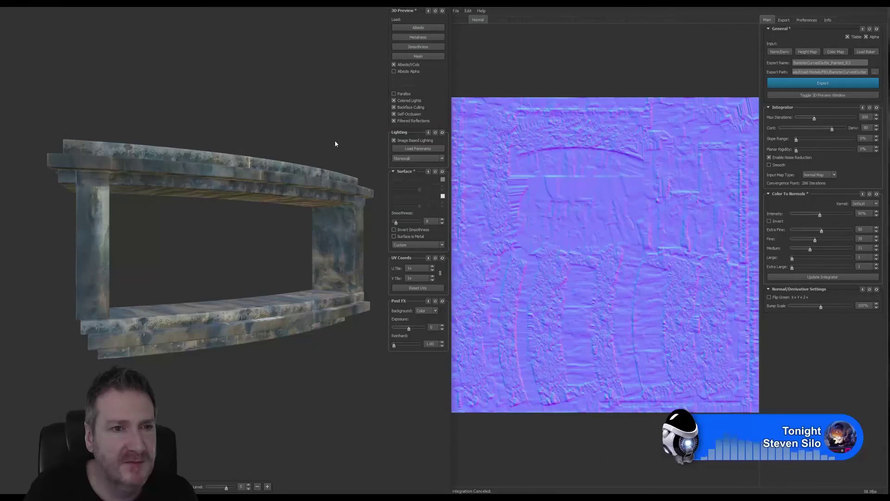
# Step: Update the integrator for the R3 texture, preview its AO, Height and Normal results, and export the maps
pyautogui.moveTo(311, 146)
pyautogui.mouseDown()
pyautogui.moveTo(306, 154)
pyautogui.moveTo(325, 153)
pyautogui.mouseUp()
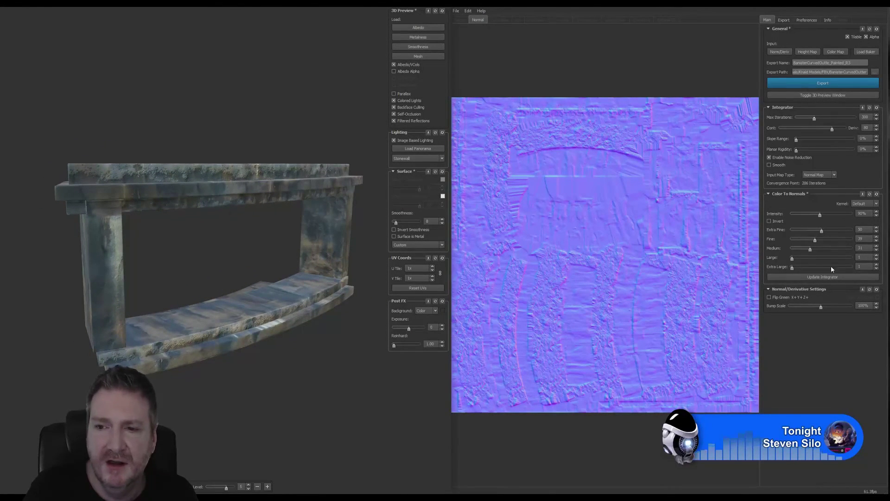
pyautogui.click(828, 278)
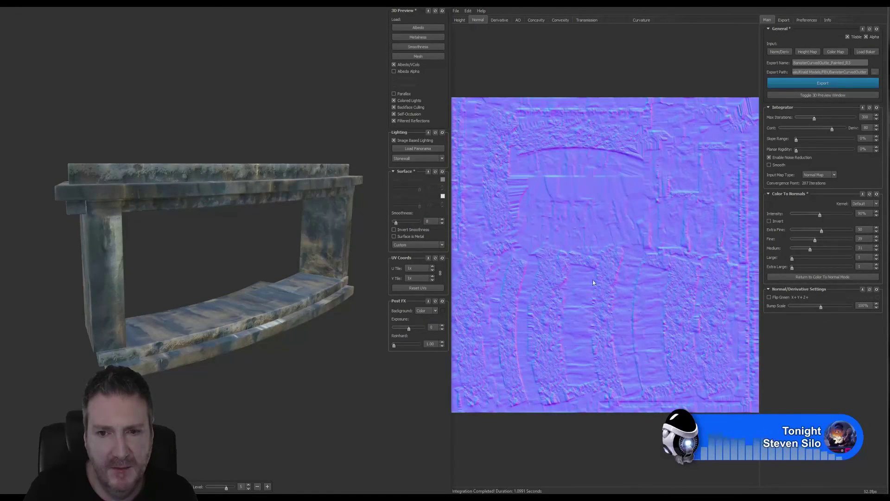
pyautogui.click(517, 21)
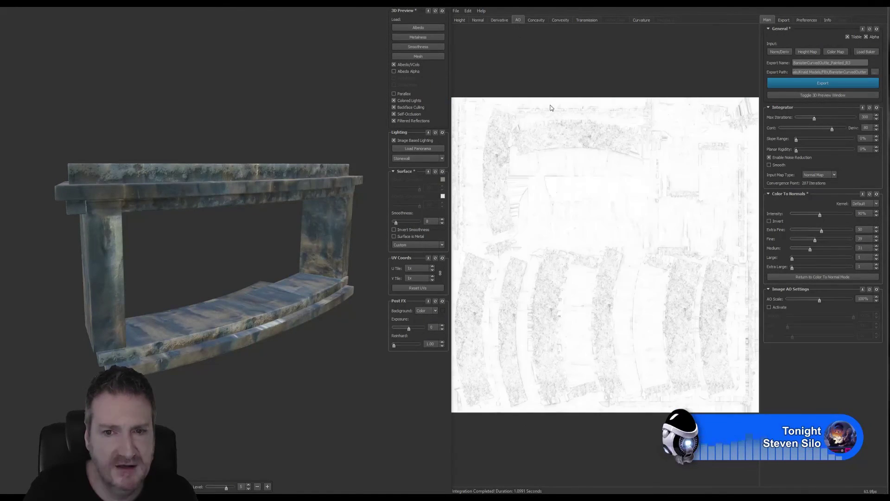
pyautogui.click(460, 21)
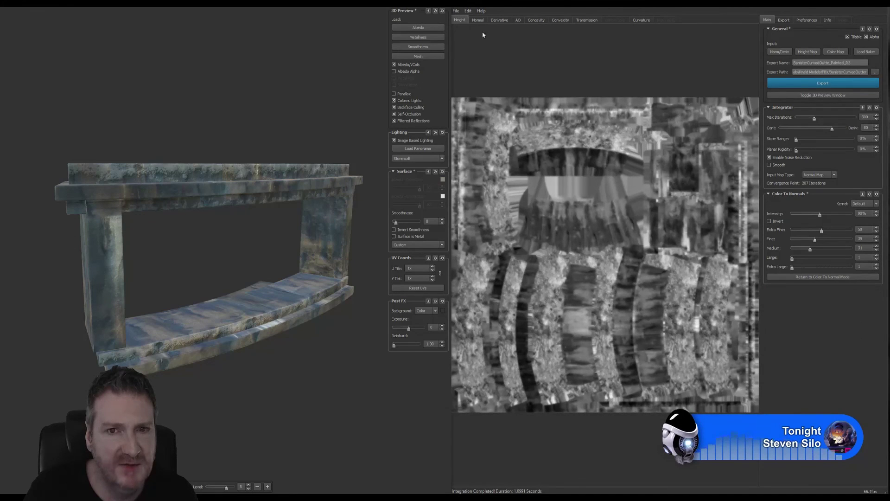
pyautogui.click(478, 21)
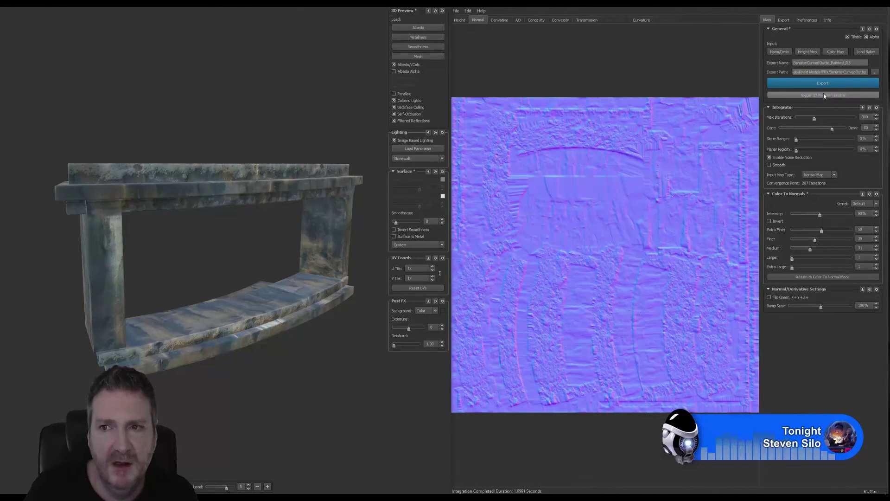
pyautogui.click(783, 83)
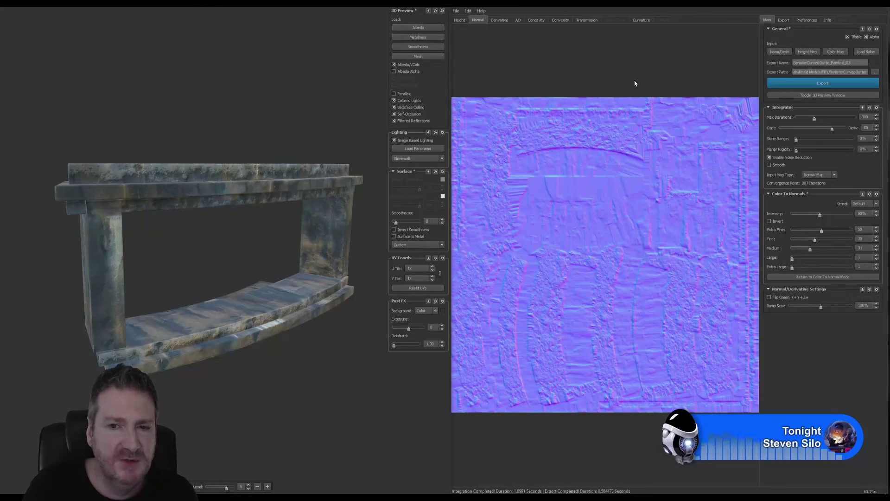
# Step: Return to Color To Normal mode and load BanisterCurvedOutte_Painted_R4.png as the color map with BanisterCurvedOutter.fbx as the preview mesh
pyautogui.click(820, 277)
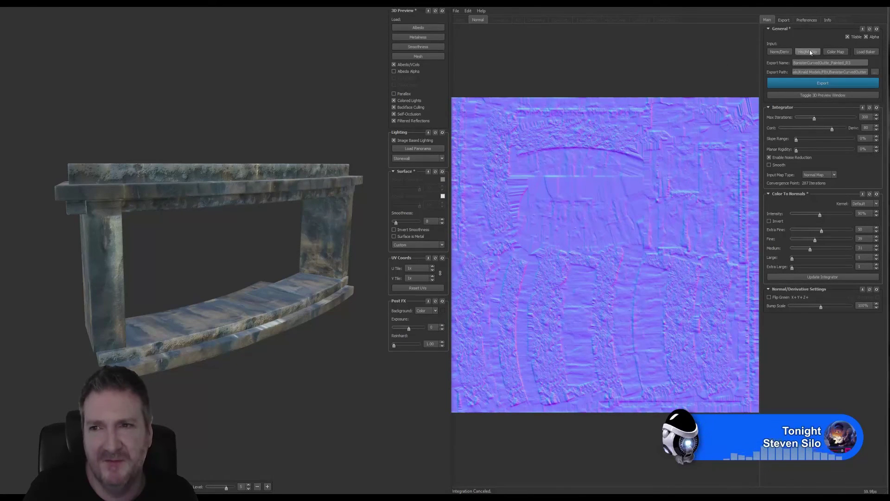
pyautogui.click(835, 52)
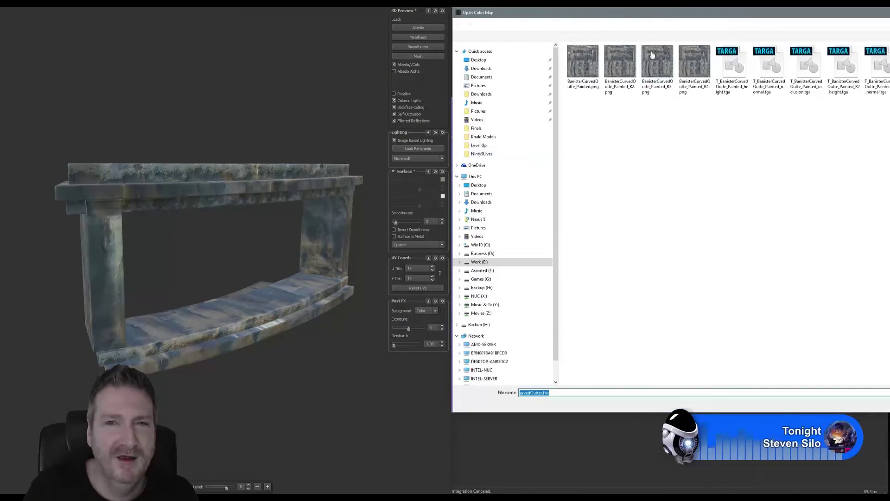
pyautogui.moveTo(843, 11); pyautogui.dragTo(497, 31)
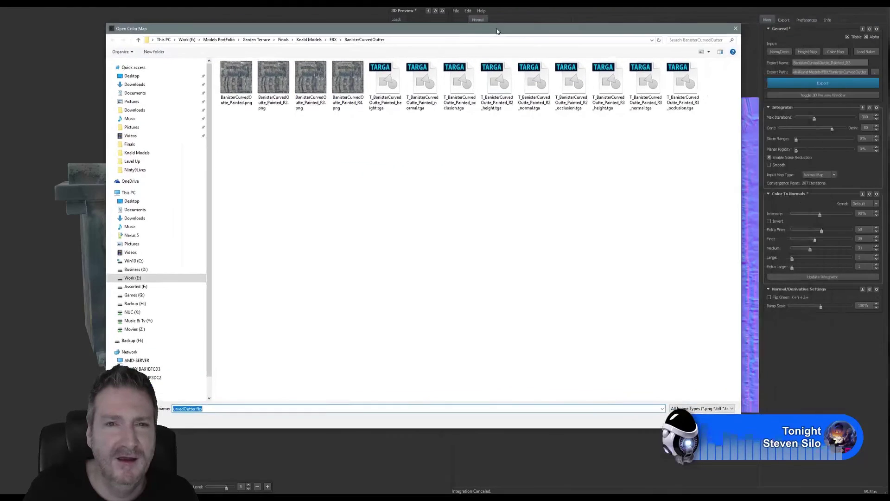
pyautogui.doubleClick(347, 79)
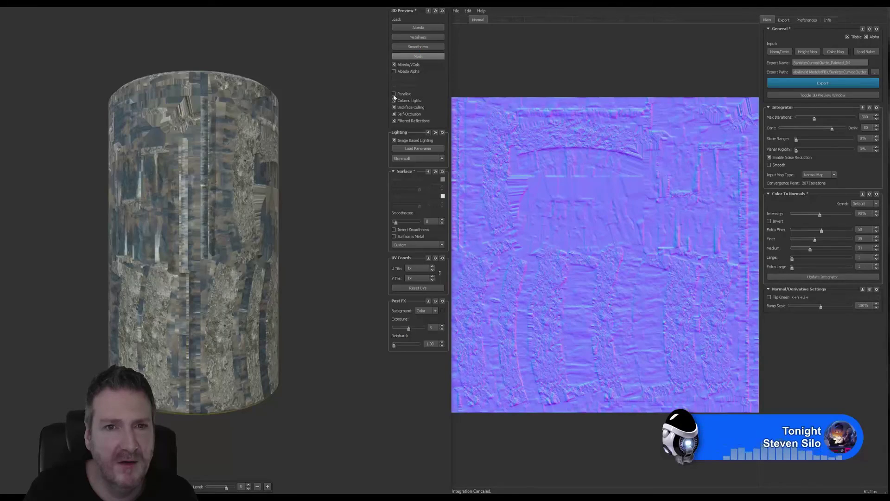
pyautogui.click(418, 56)
pyautogui.doubleClick(138, 71)
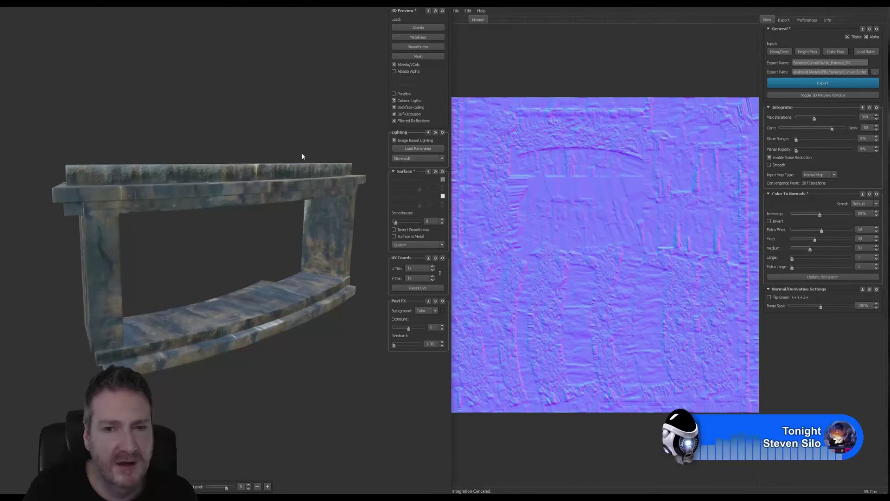
# Step: Update the integrator for the R4 texture, export its Height, normal and AO maps, and check the BanisterCurvedOutter folder in File Explorer
pyautogui.click(817, 278)
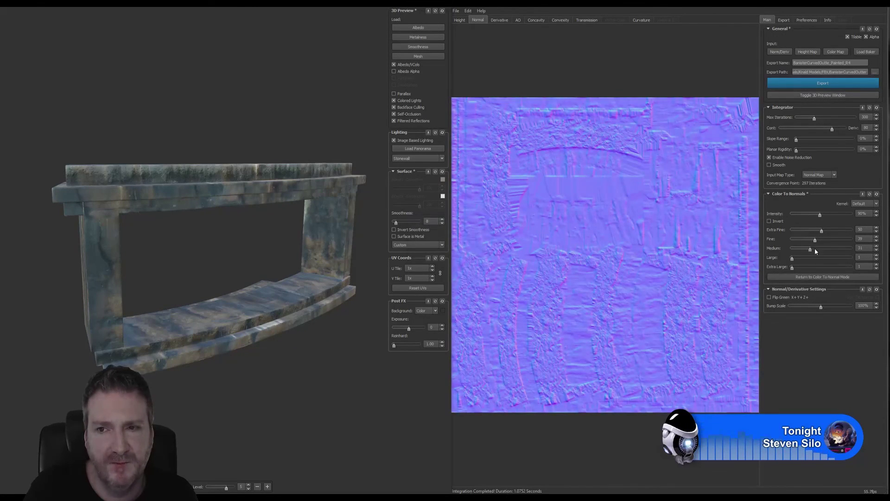
pyautogui.click(819, 85)
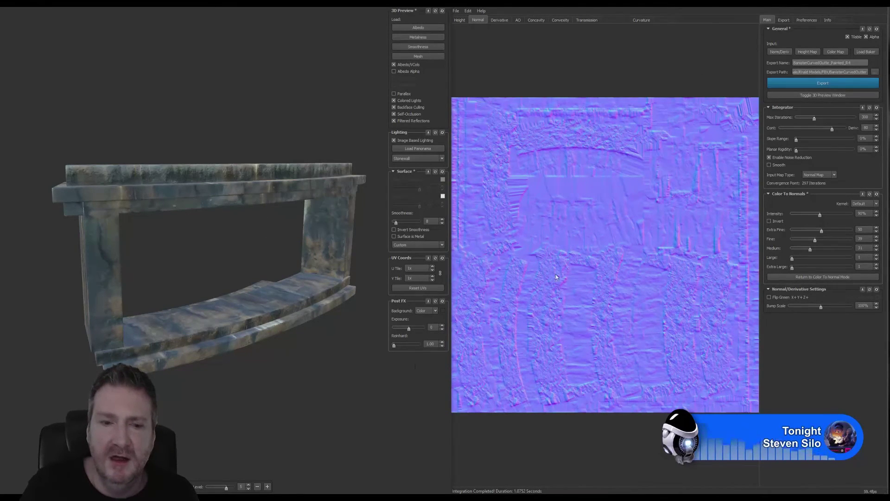
pyautogui.moveTo(216, 497)
pyautogui.click(252, 485)
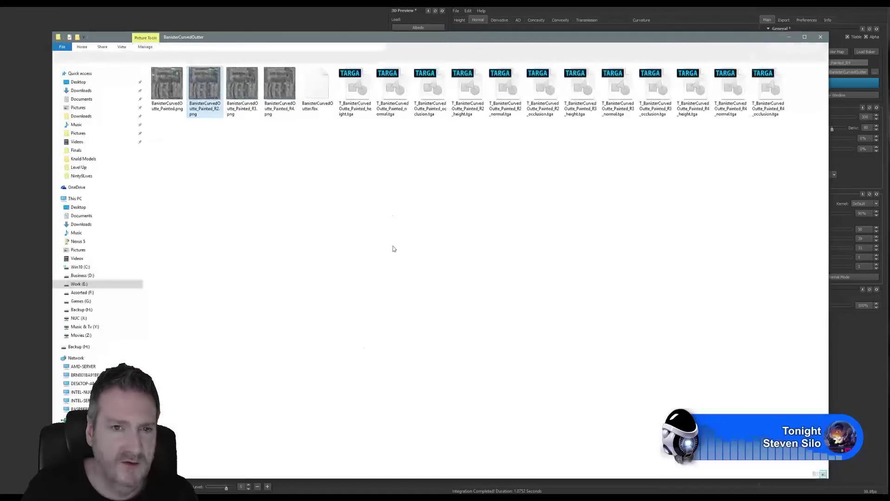